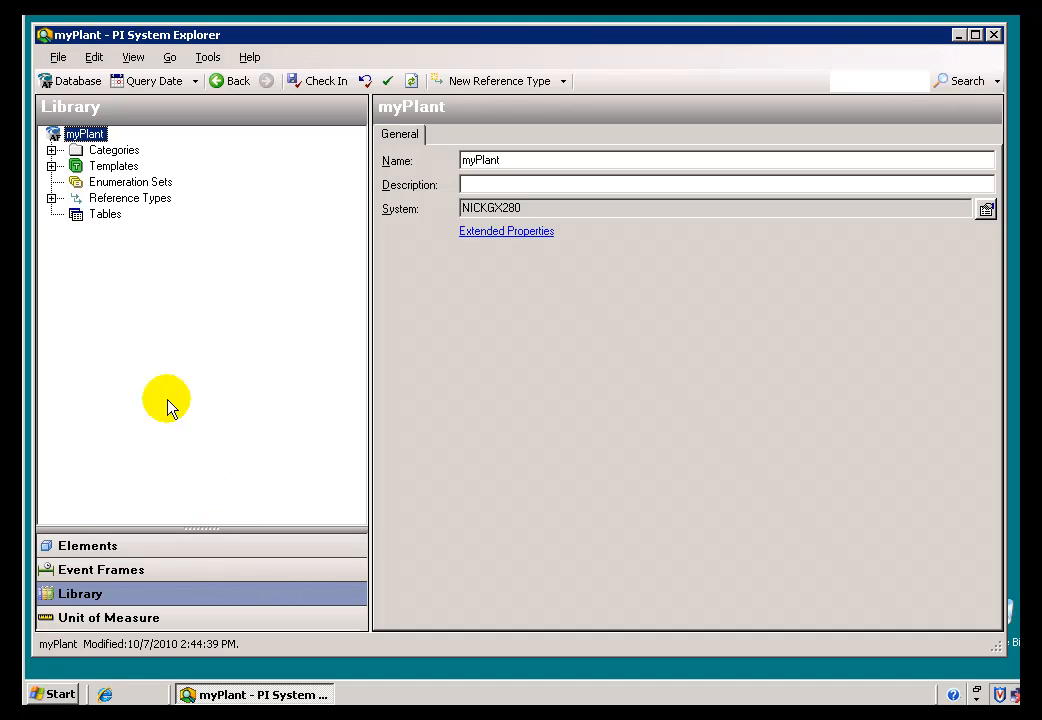
Step: Create an element template named Cell in the library and check it in
left_click(51, 166)
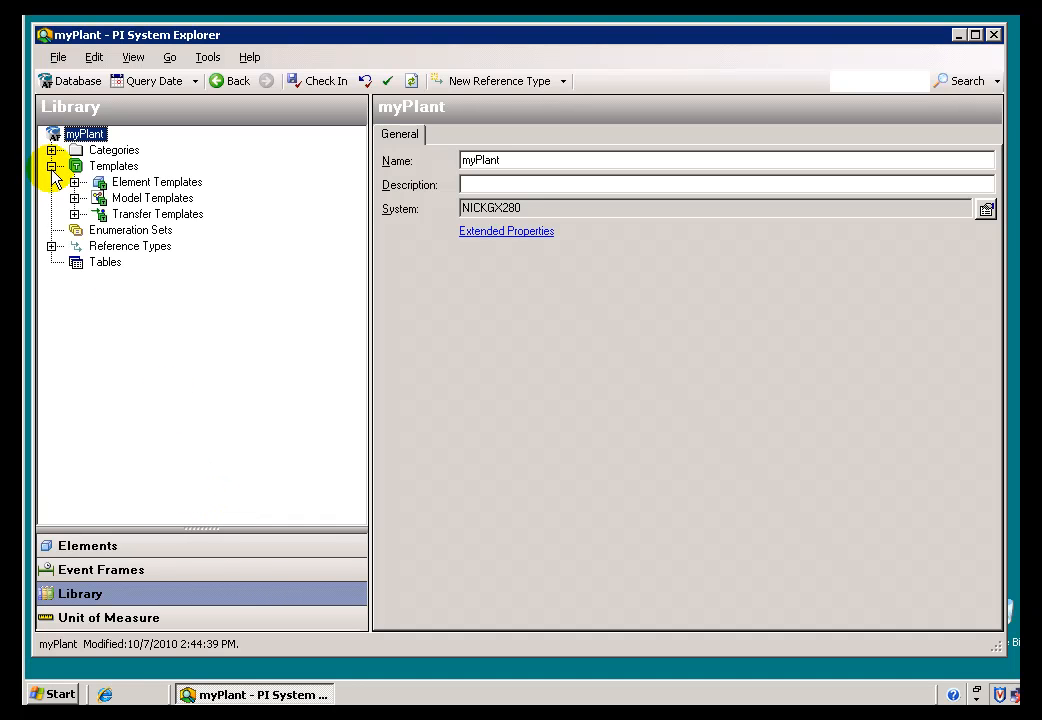
left_click(88, 184)
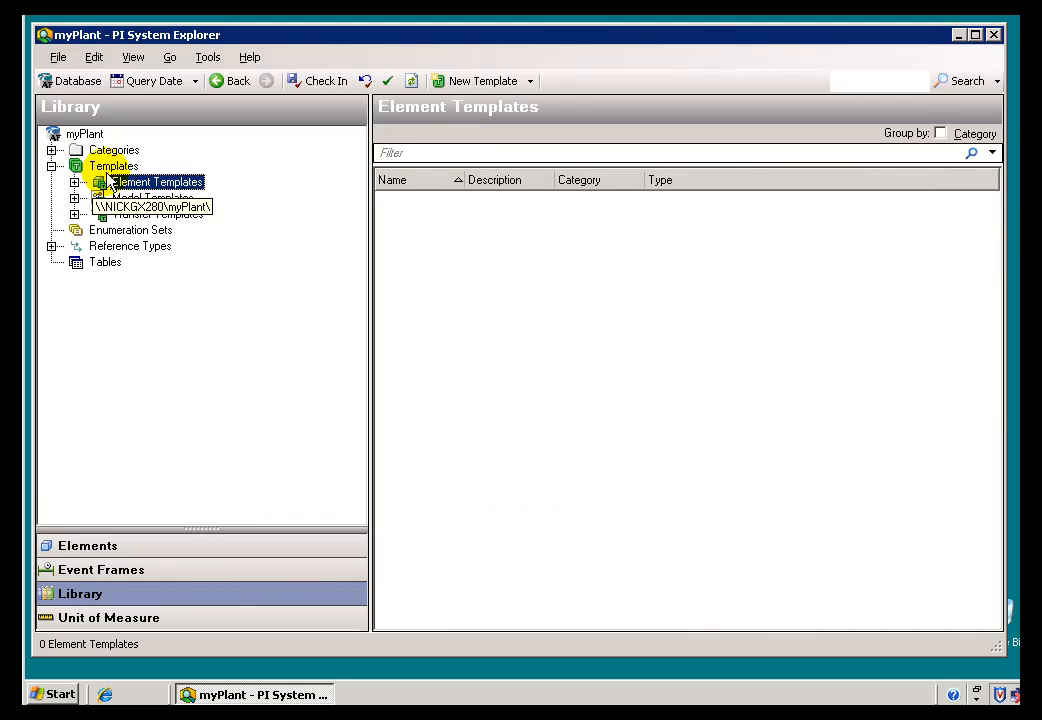
right_click(120, 183)
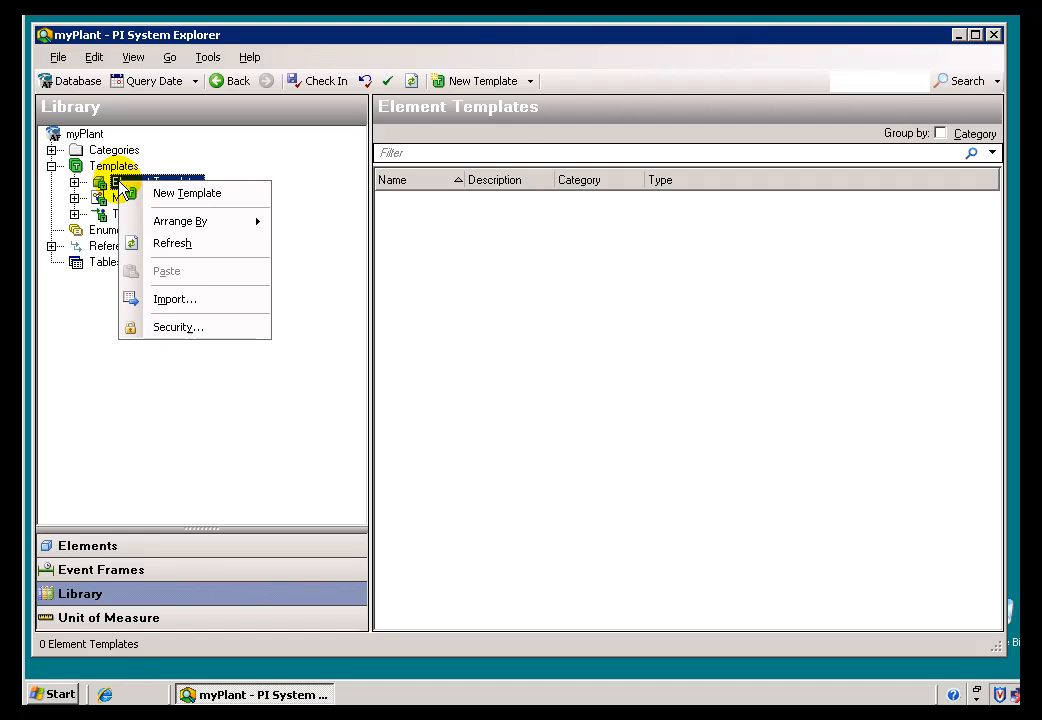
left_click(190, 195)
left_click_drag(535, 157, 440, 160)
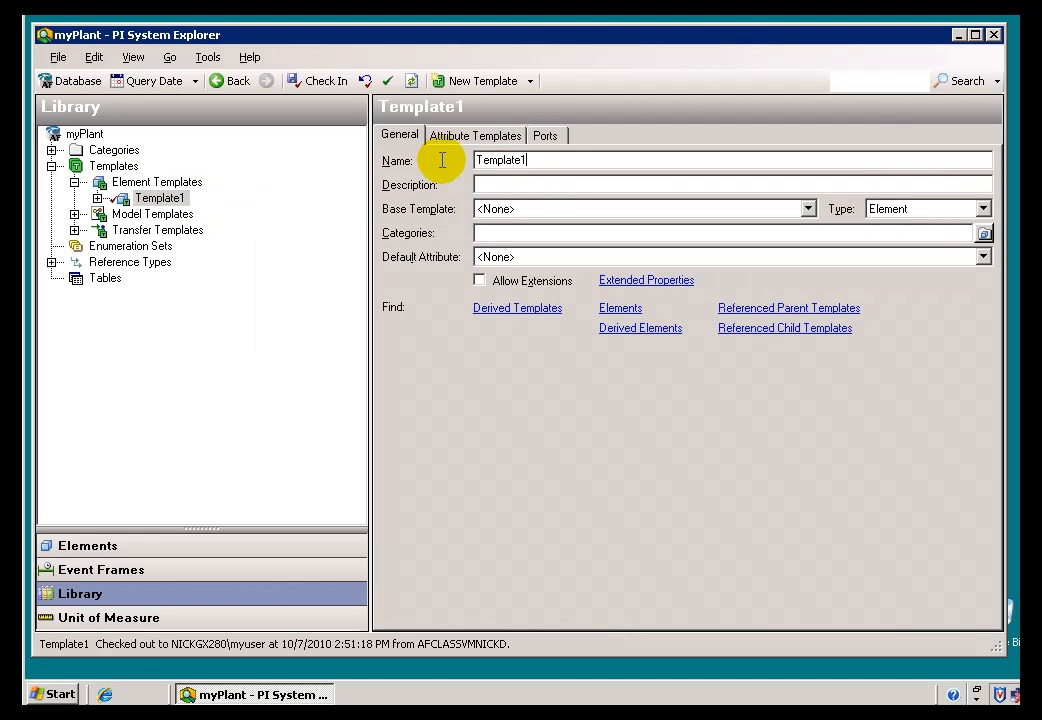
type("Cell")
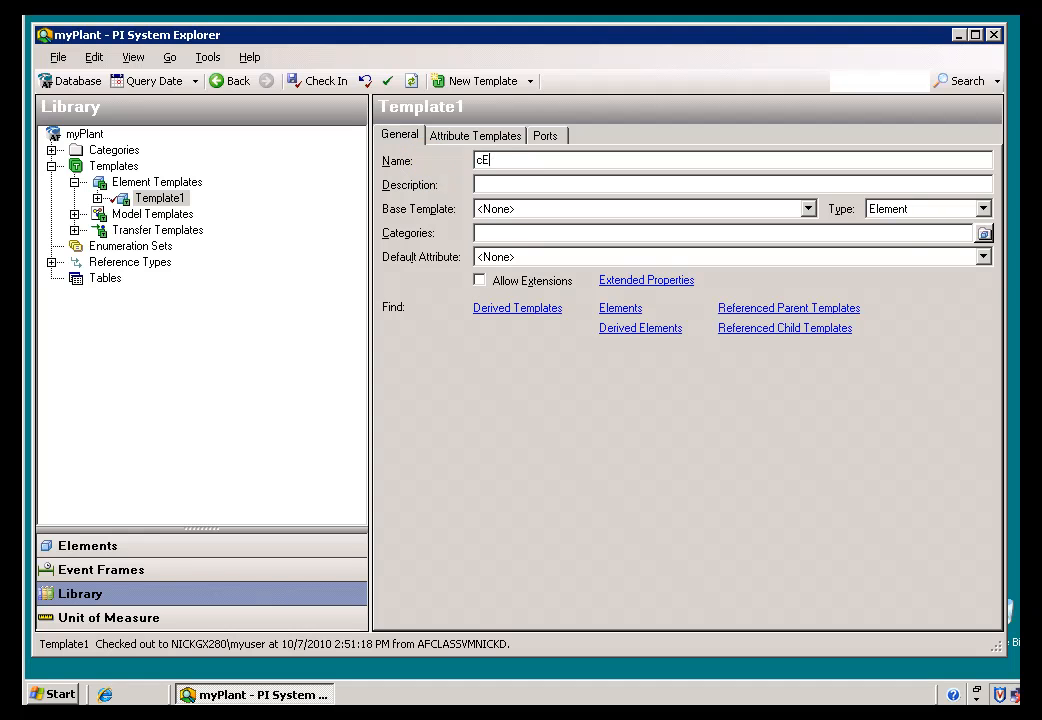
key("Return")
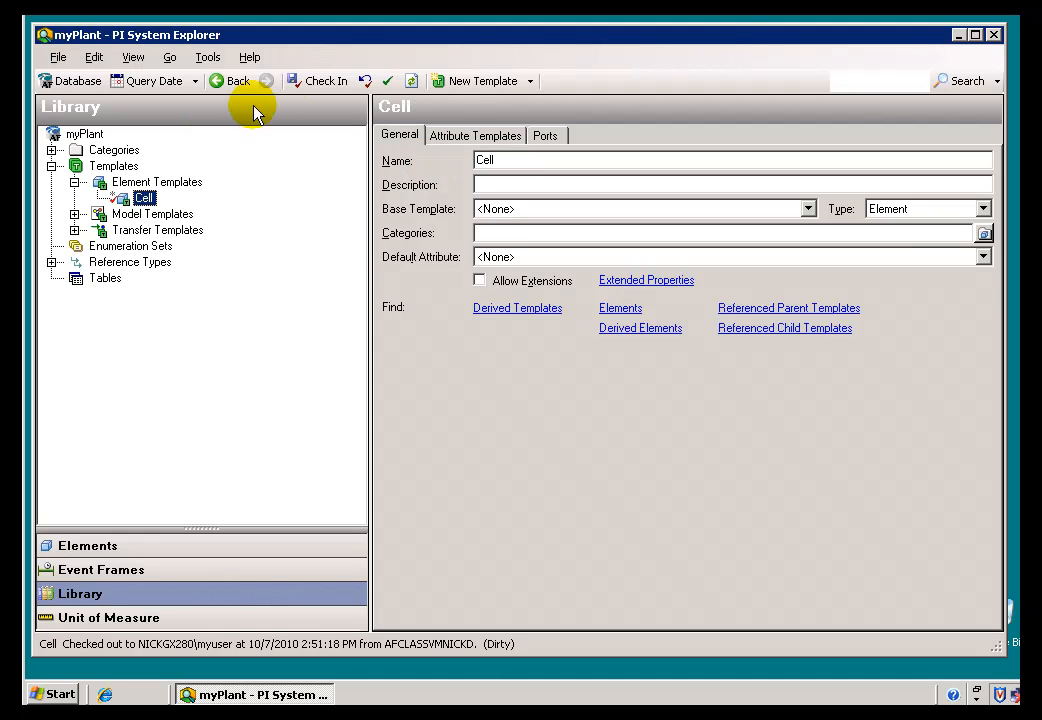
left_click(318, 81)
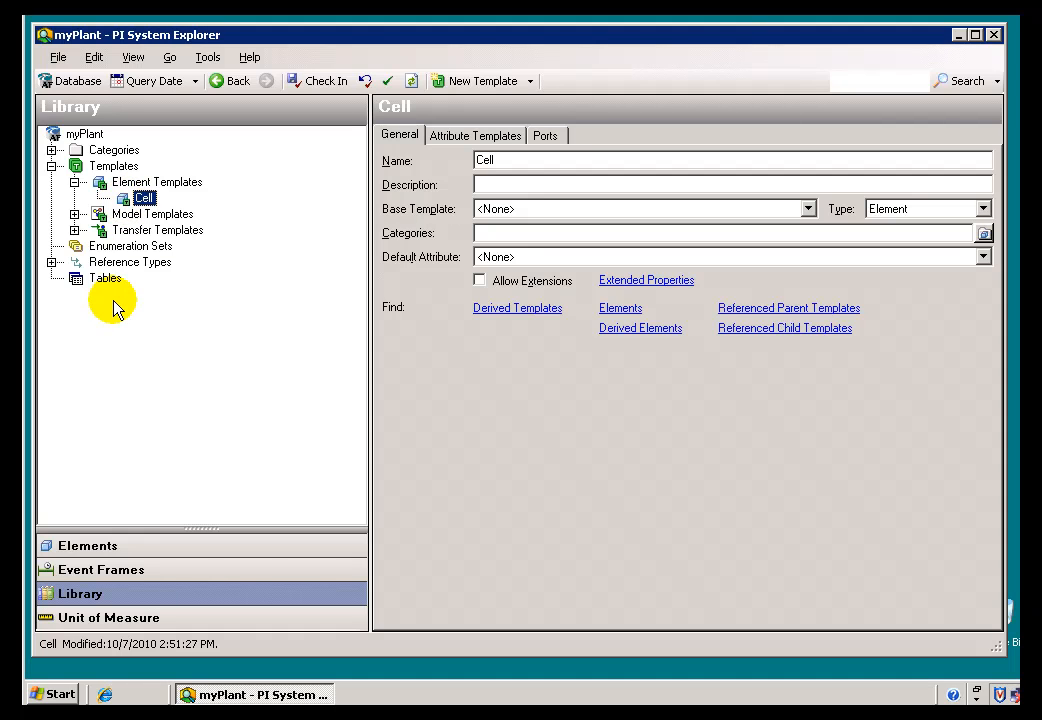
Step: Create a referenced template named TempTransmitter from the Cell template, with the option to edit the reference type enabled
left_click(51, 262)
left_click(118, 262)
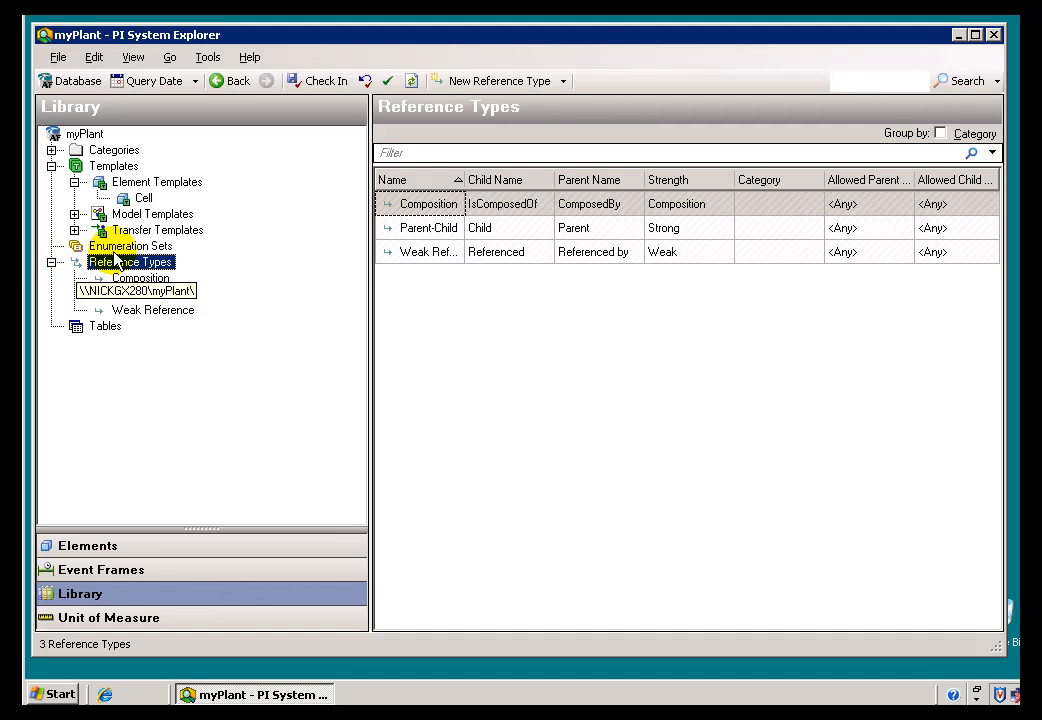
left_click(143, 198)
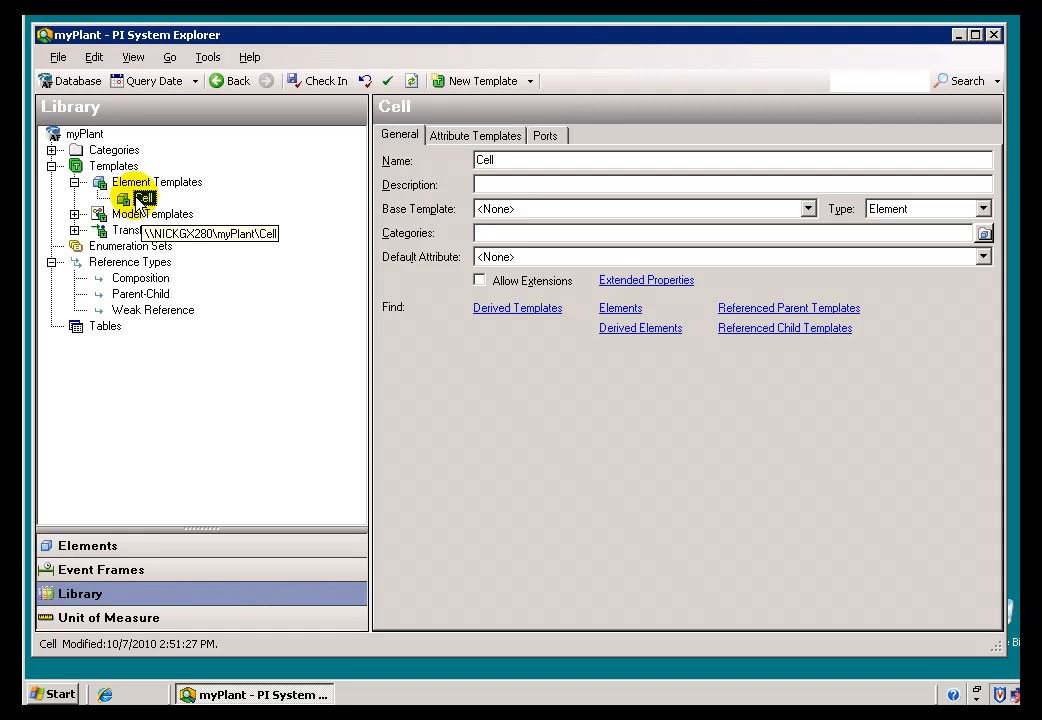
right_click(138, 199)
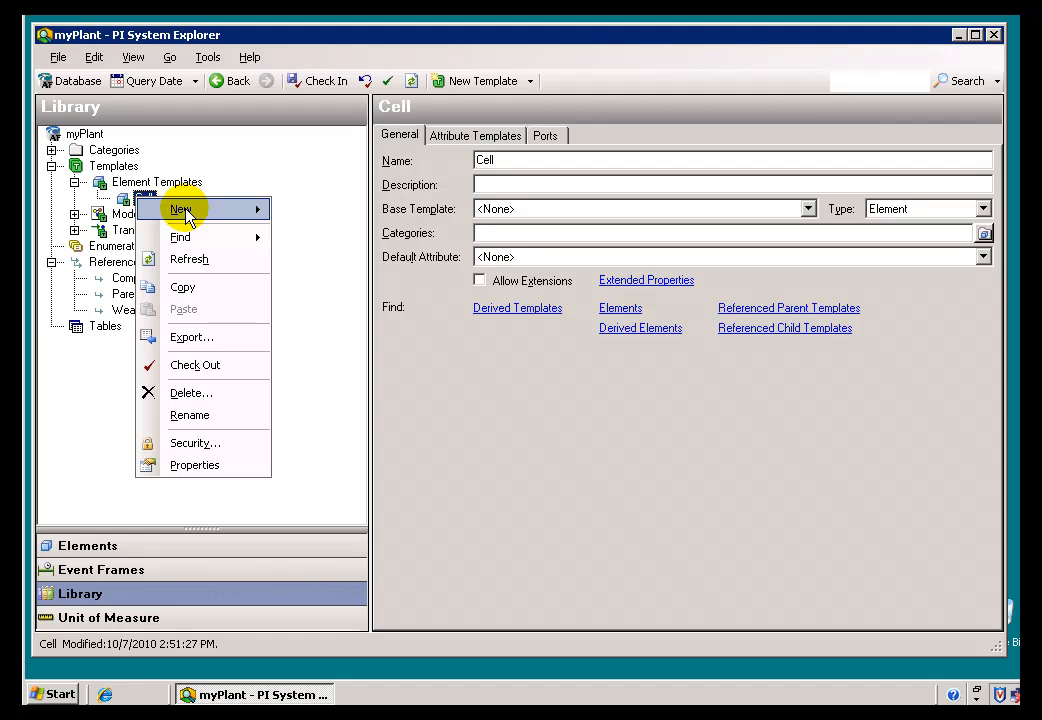
mouse_move(200, 217)
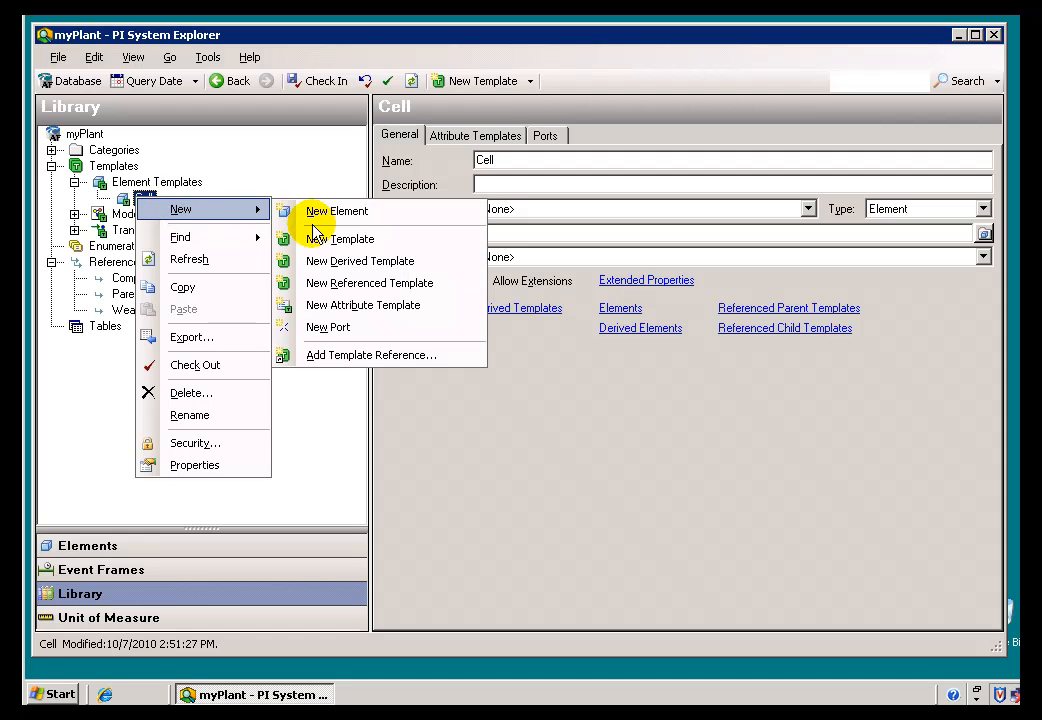
left_click(368, 284)
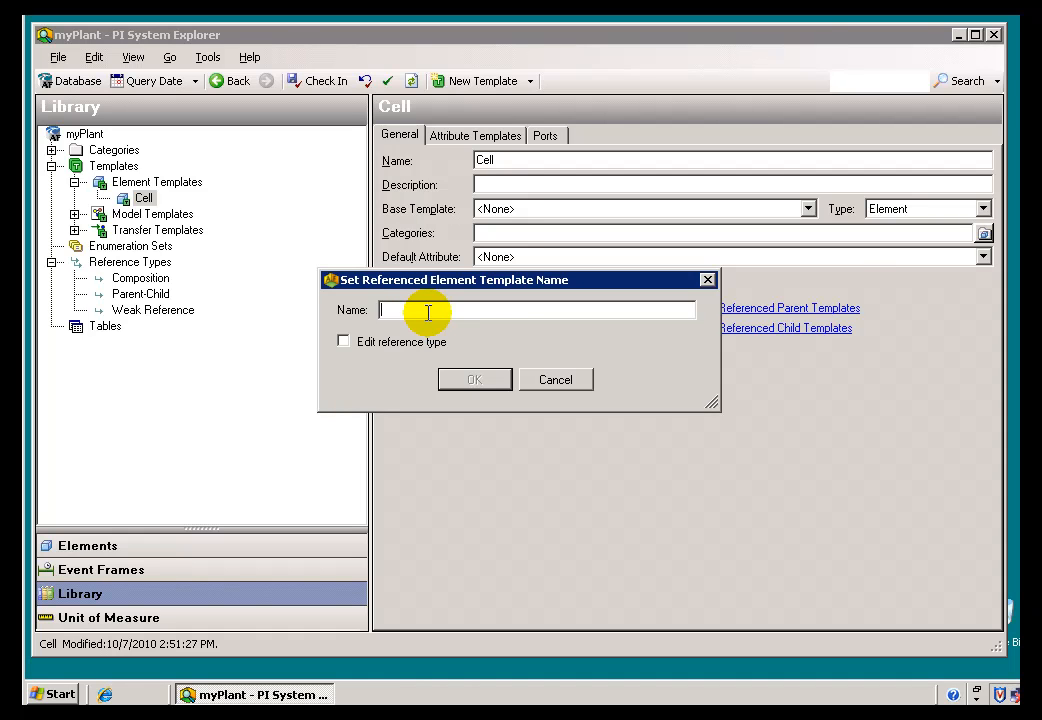
type("TempTransmitter")
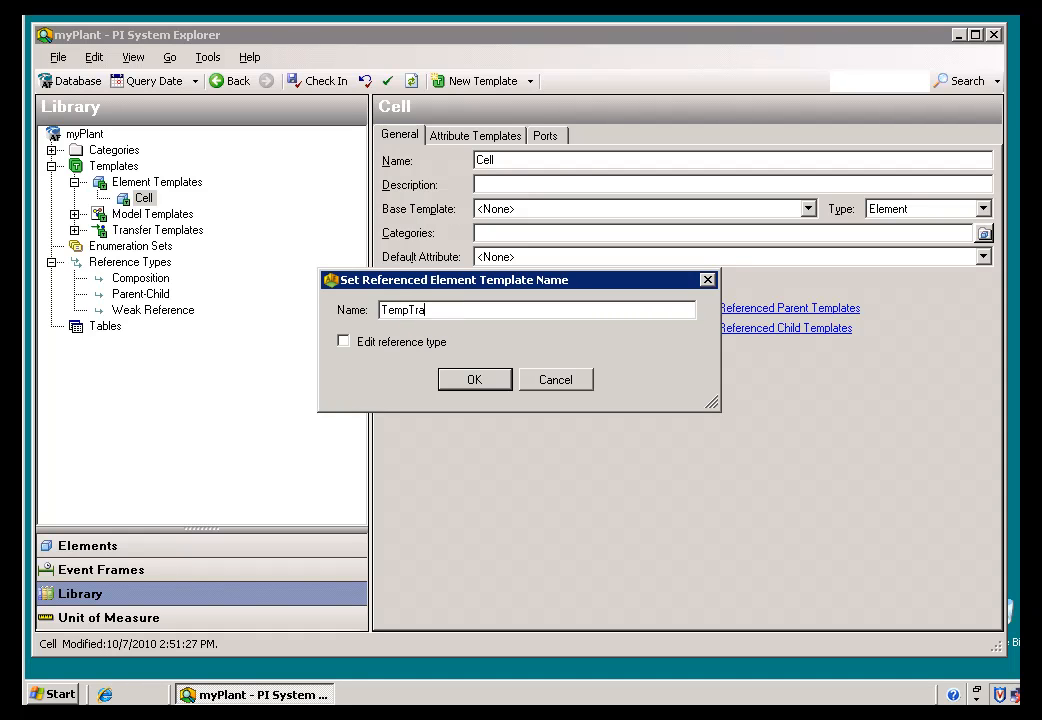
left_click(358, 344)
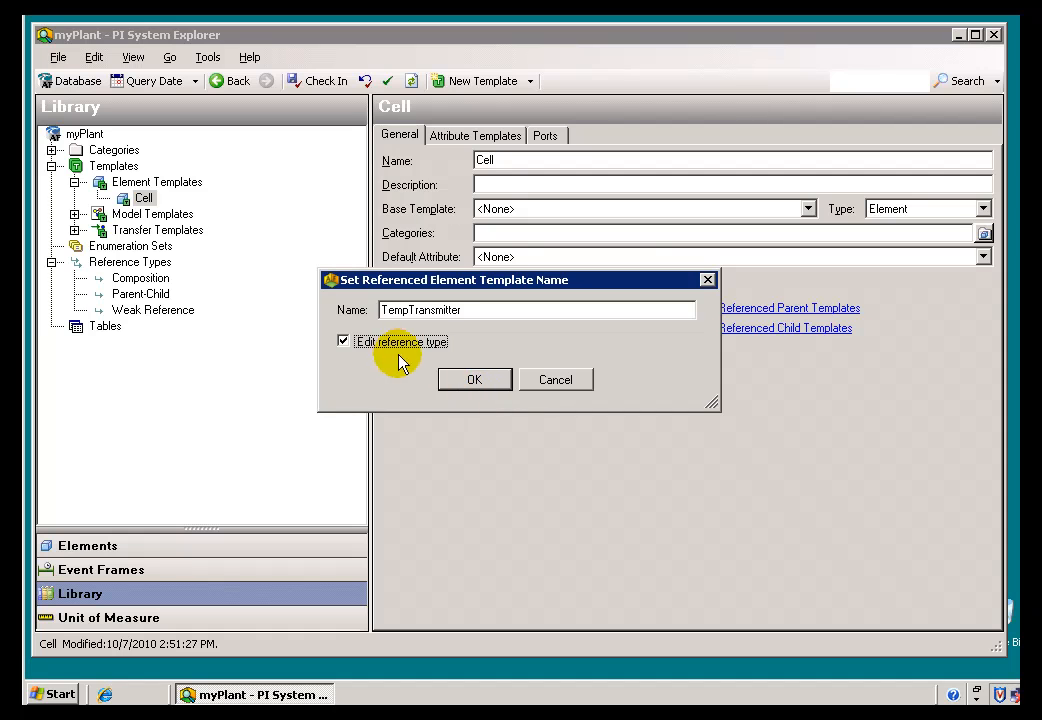
left_click(472, 383)
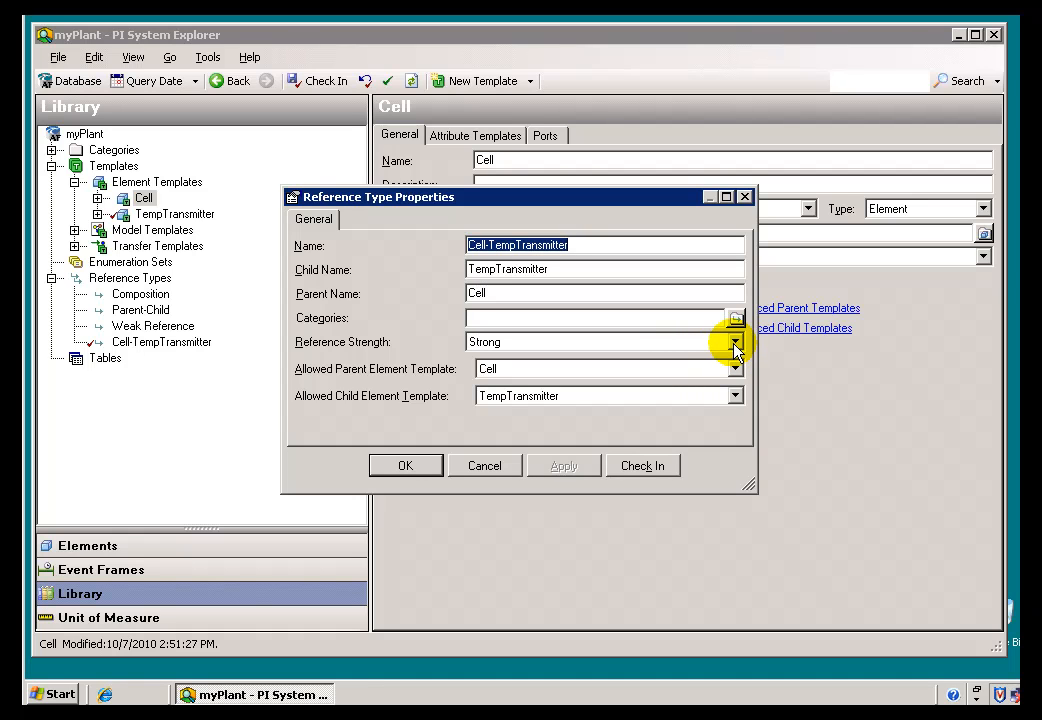
Step: Choose Strong as the reference strength and Cell as the allowed parent element template
left_click(528, 345)
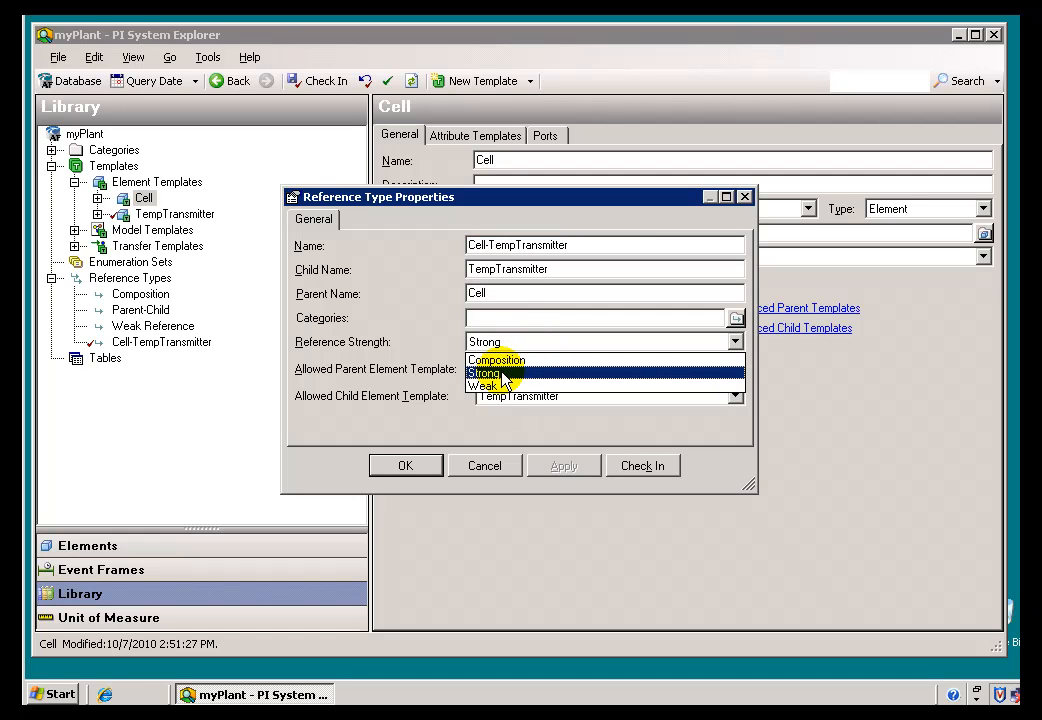
left_click(499, 374)
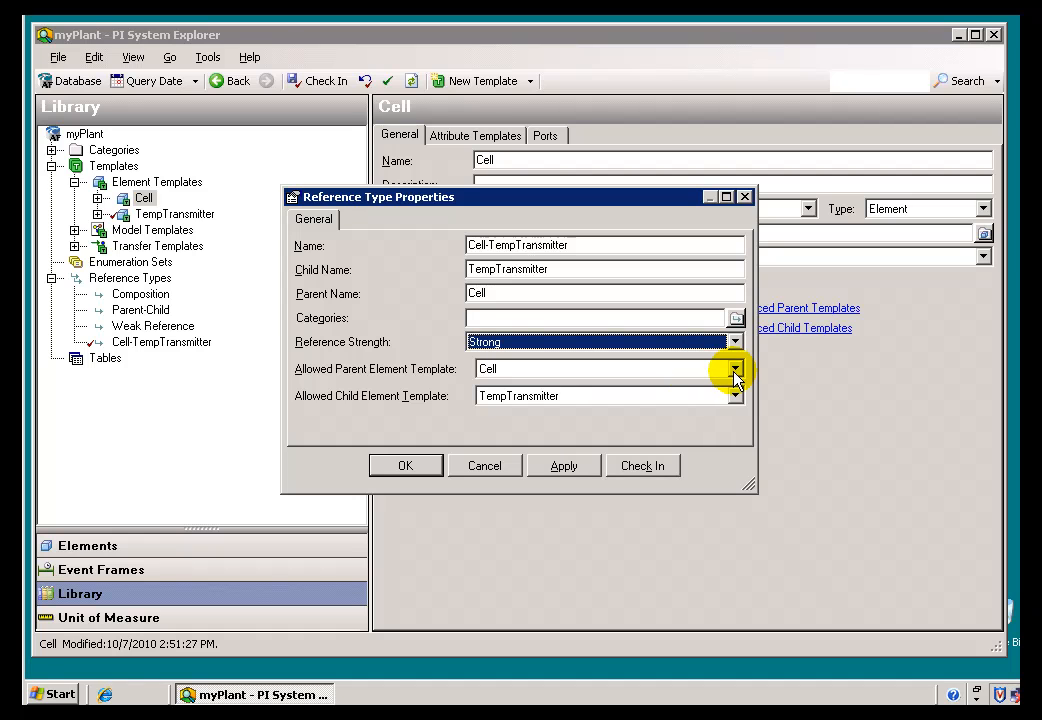
left_click(537, 376)
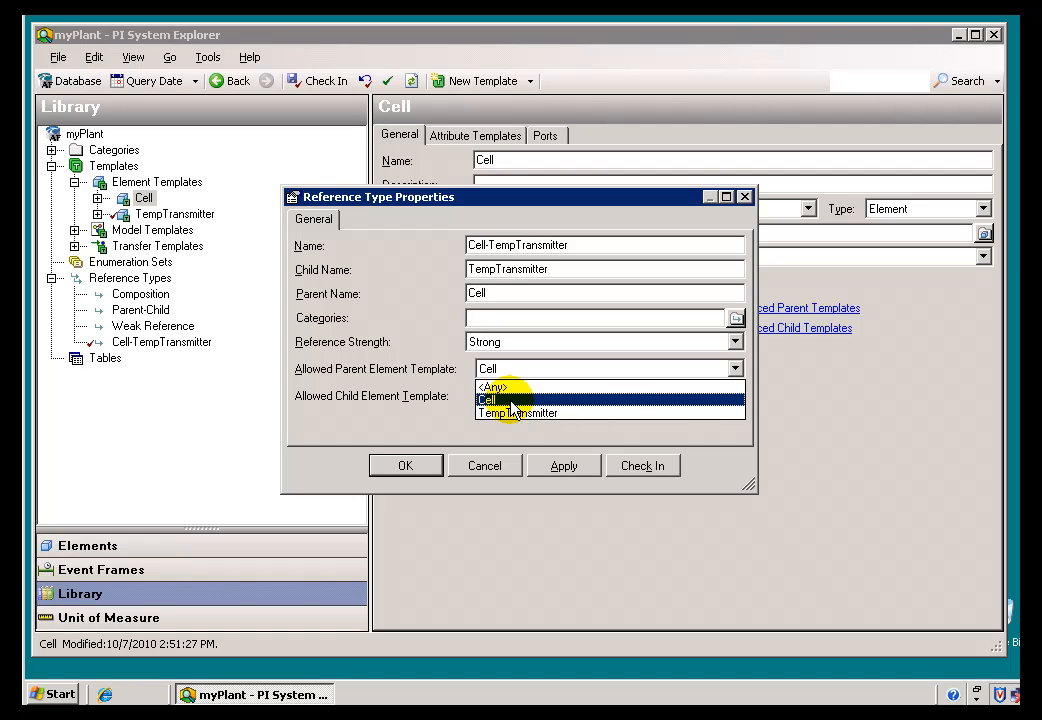
left_click(511, 400)
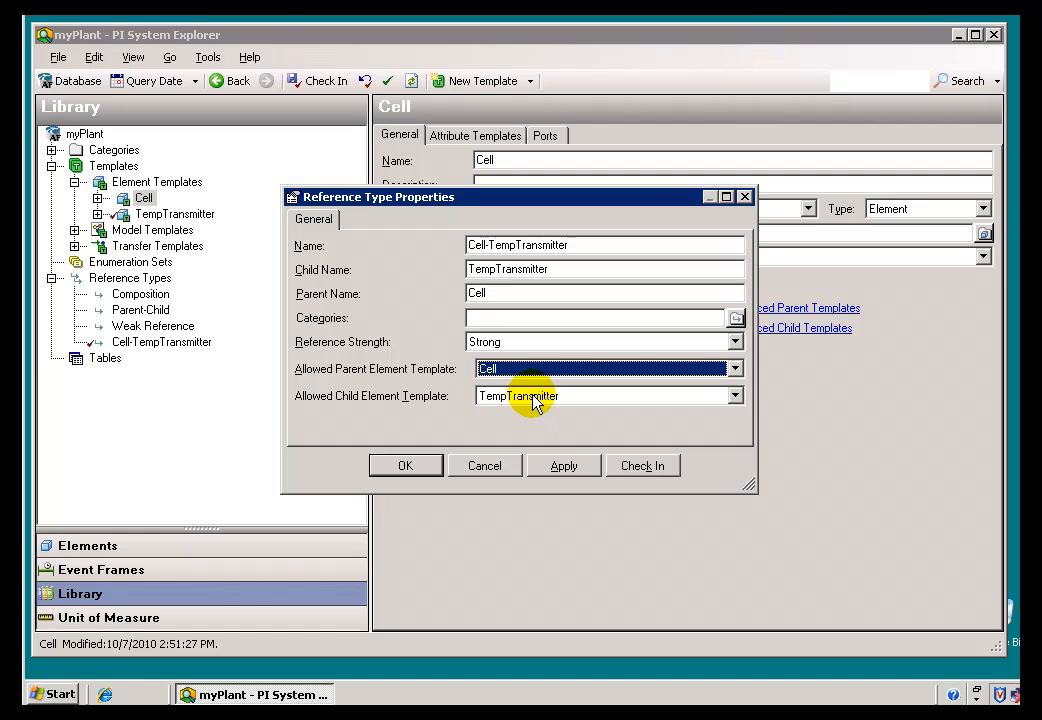
left_click(532, 399)
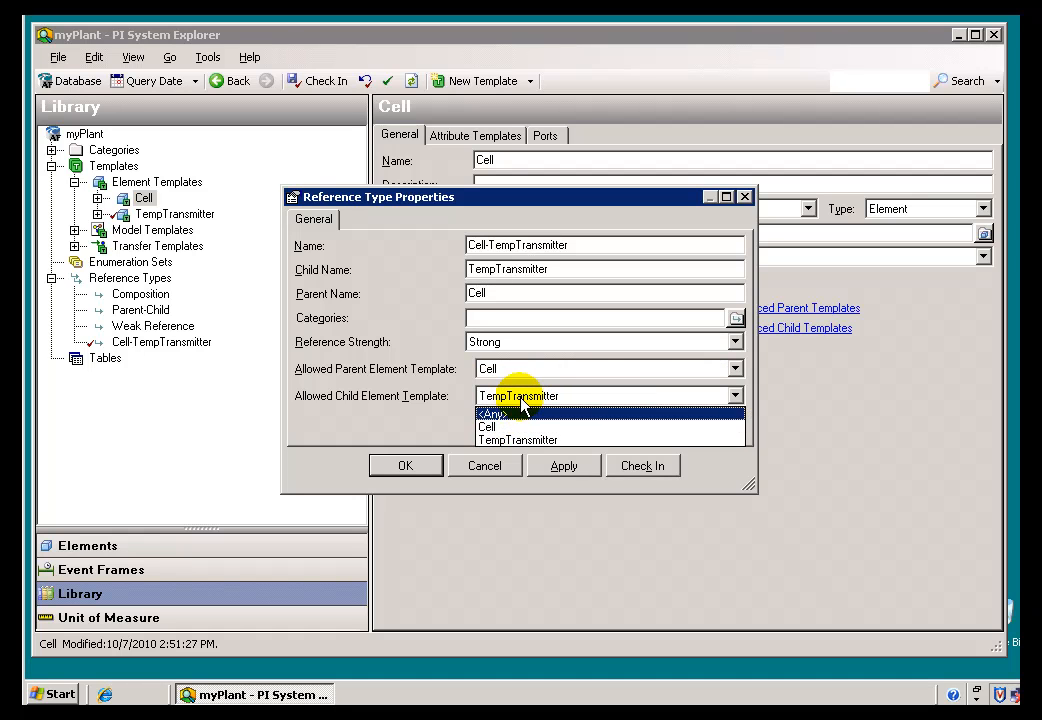
left_click(522, 400)
Step: Set both the allowed parent and the allowed child element templates to <Any>
left_click(517, 370)
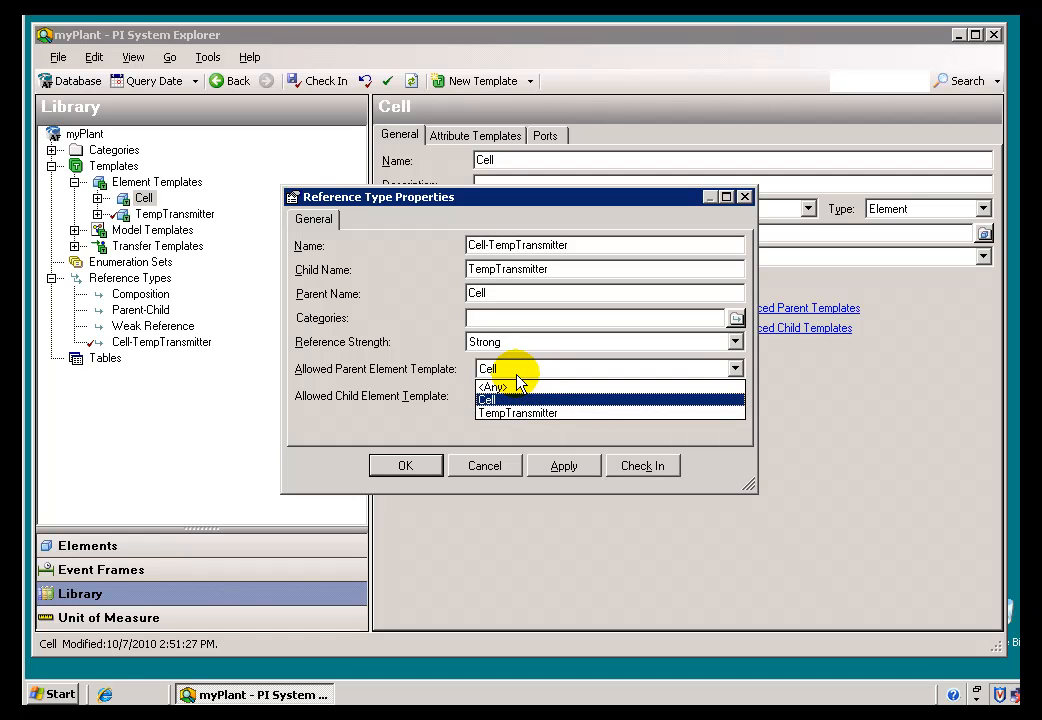
left_click(510, 387)
left_click(516, 397)
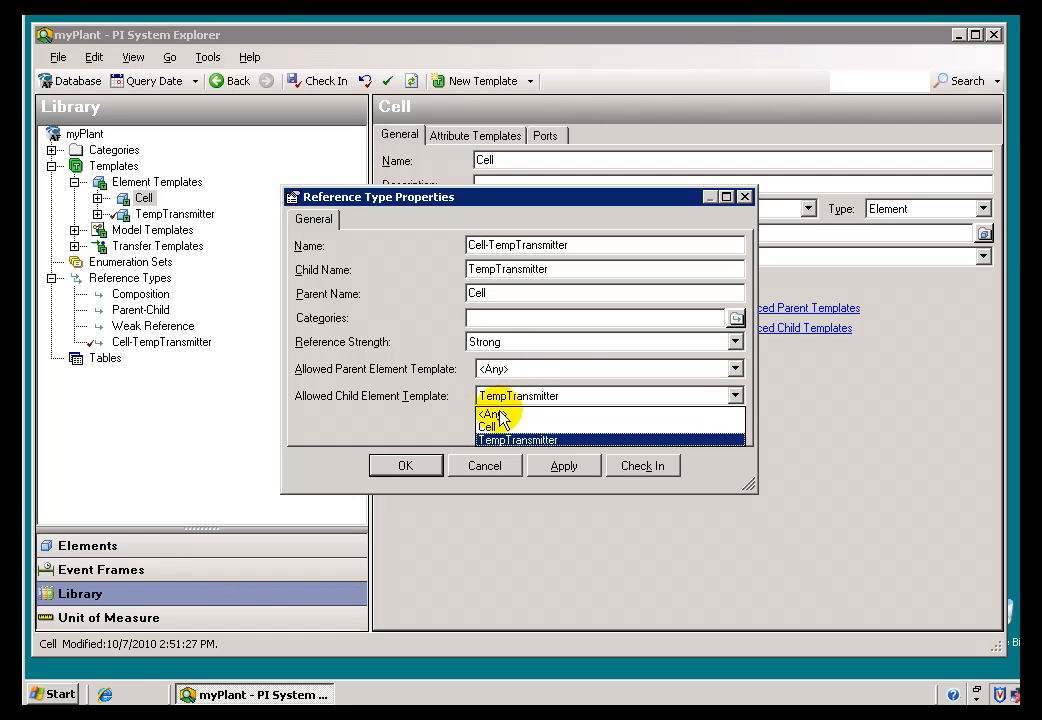
left_click(498, 415)
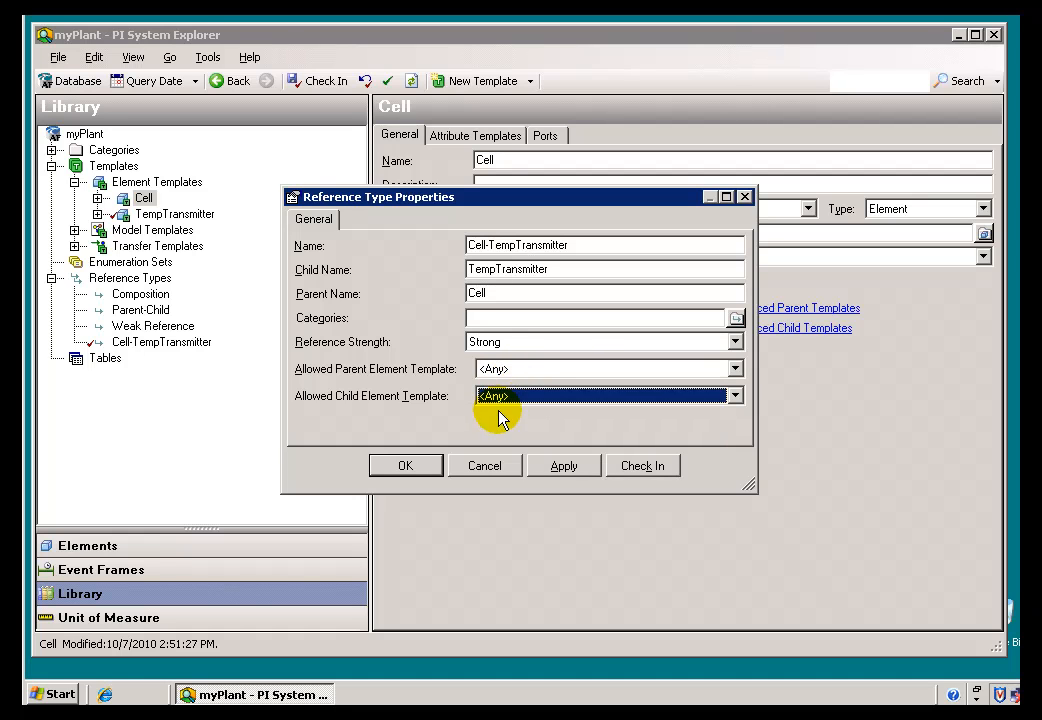
Step: Restrict the reference type to Cell as the allowed parent template and TempTransmitter as the allowed child template
left_click(533, 372)
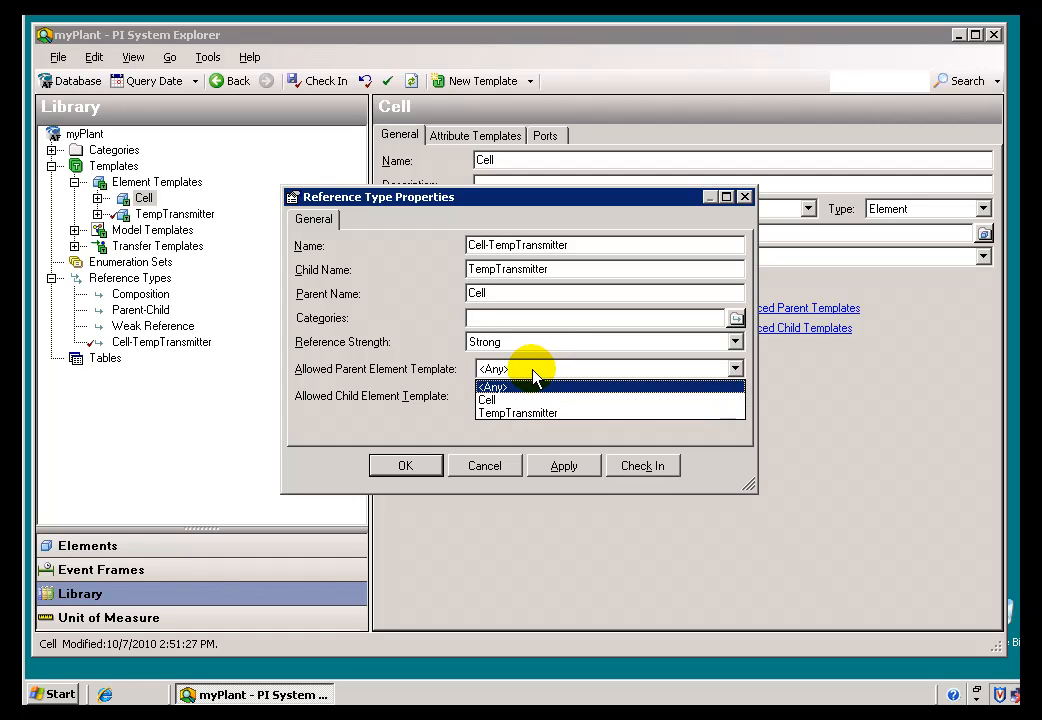
left_click(491, 400)
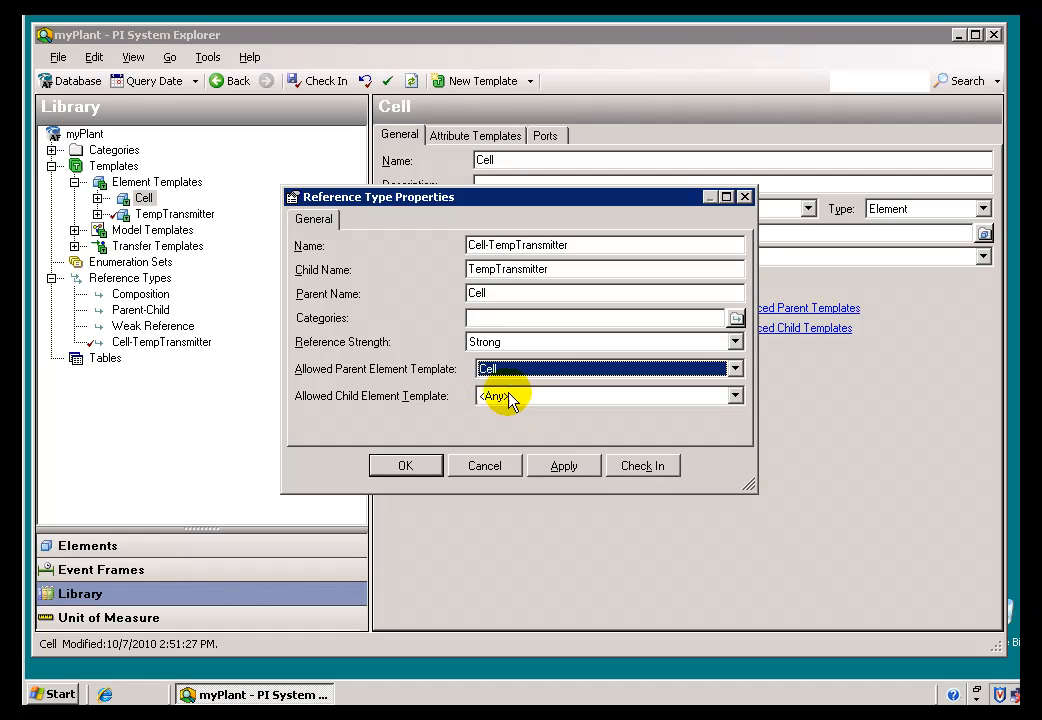
left_click(530, 400)
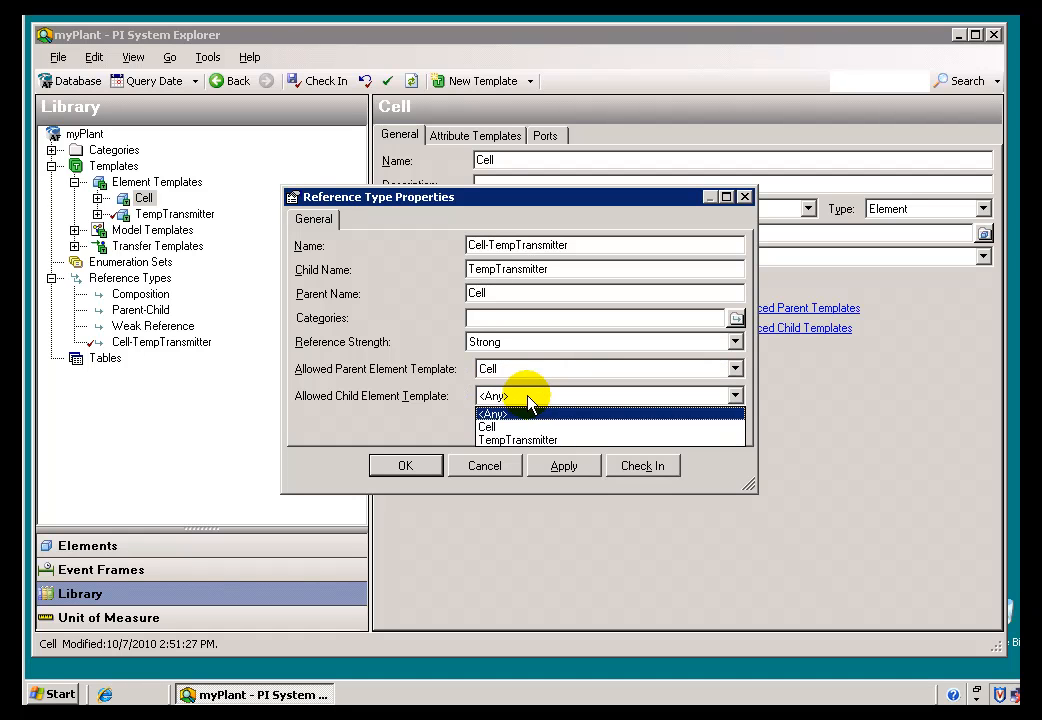
left_click(533, 433)
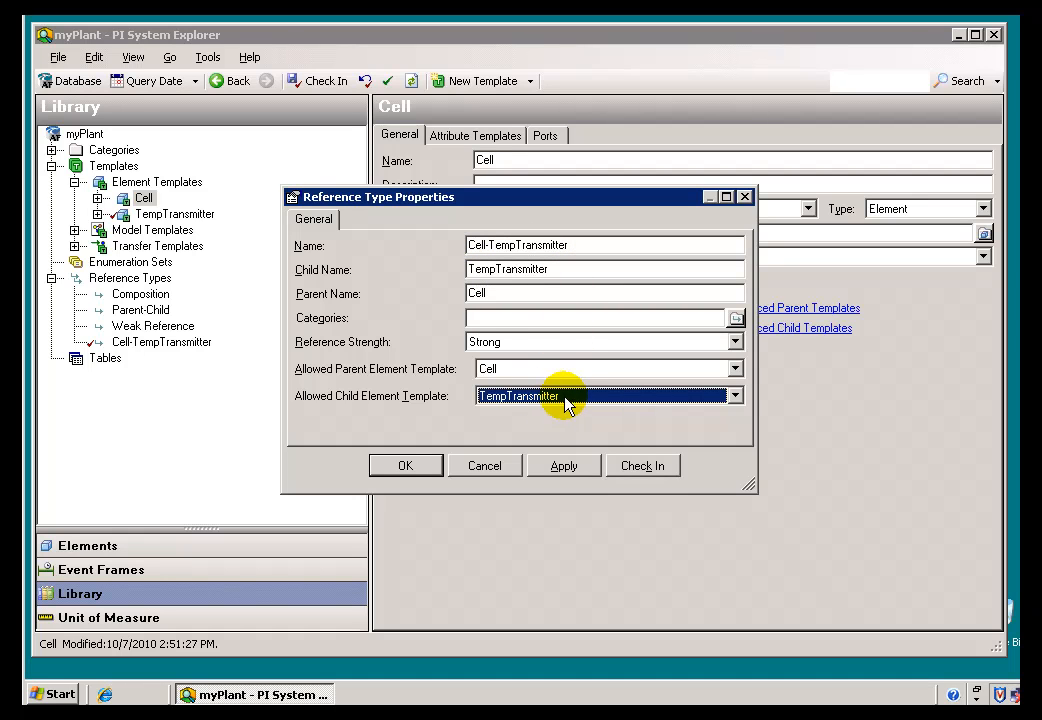
Step: Review the name, child name and parent name of the Cell-TempTransmitter reference type
left_click(555, 270)
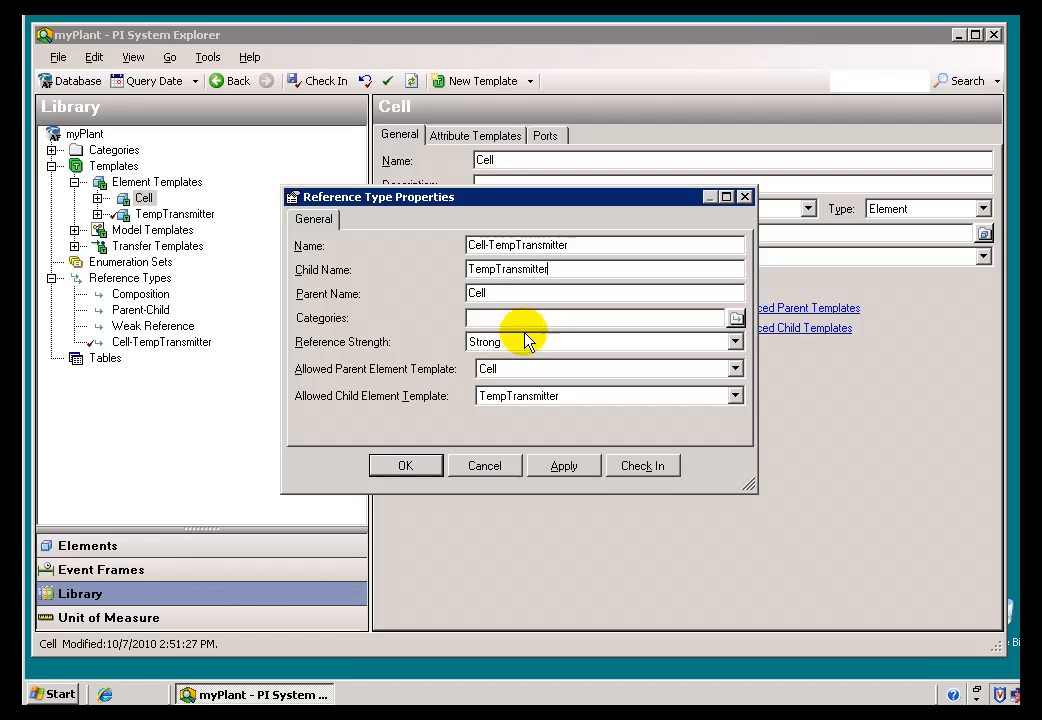
left_click(509, 296)
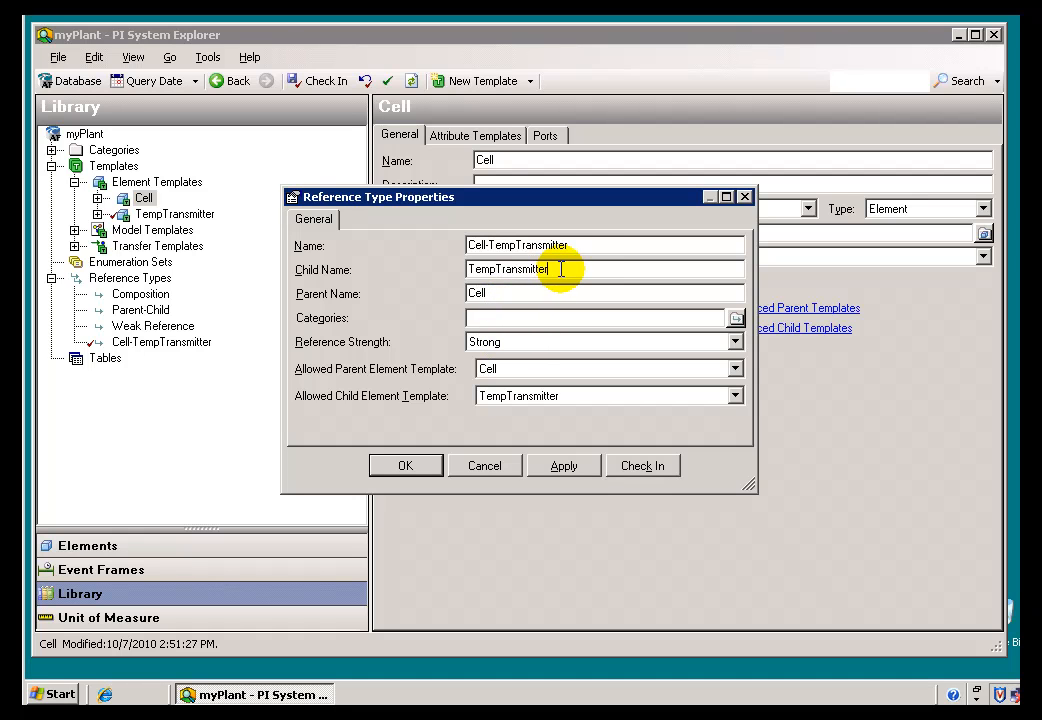
left_click_drag(573, 245, 463, 245)
left_click(539, 246)
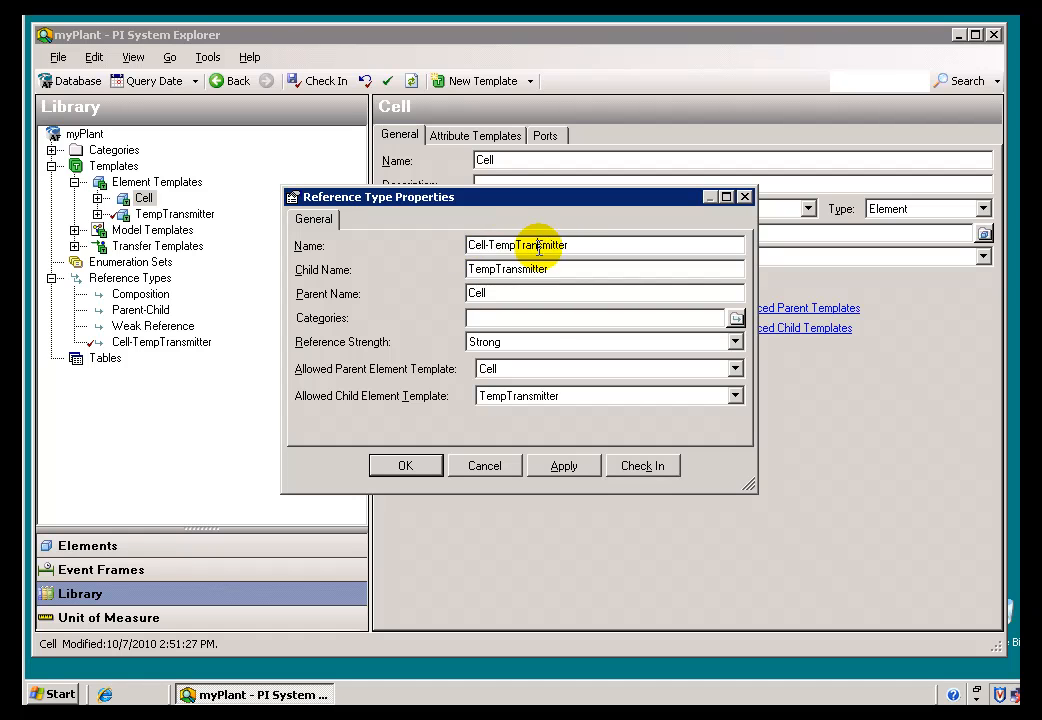
double_click(479, 245)
left_click_drag(488, 247, 581, 250)
left_click(584, 245)
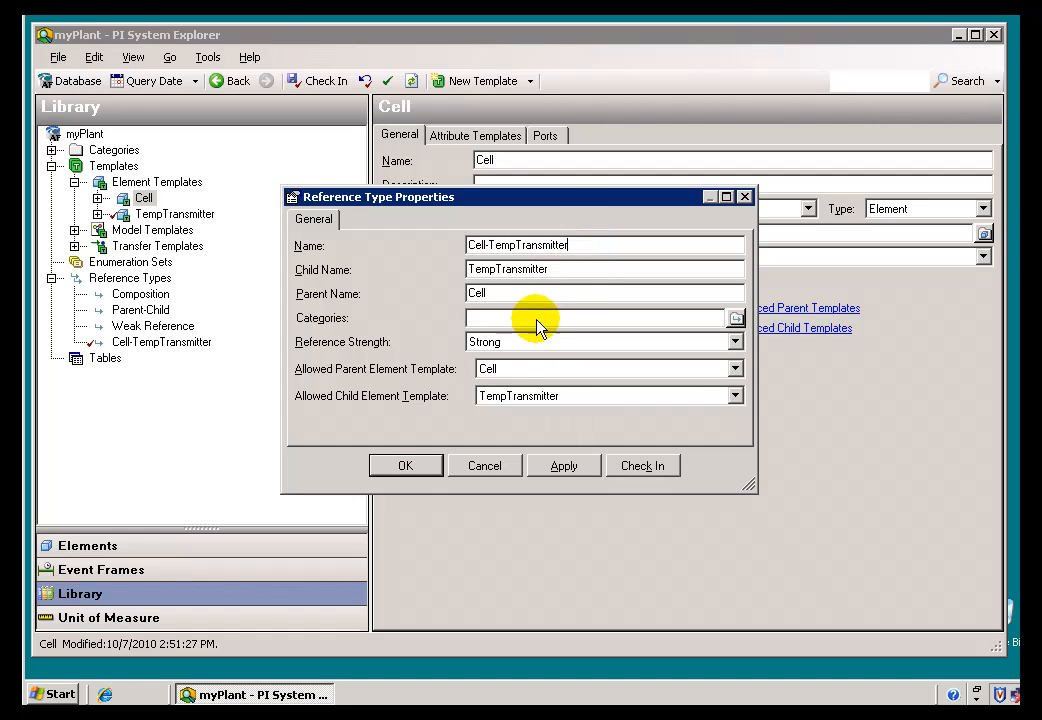
Step: Accept the reference type properties and check in the TempTransmitter template with its new reference type
left_click(418, 470)
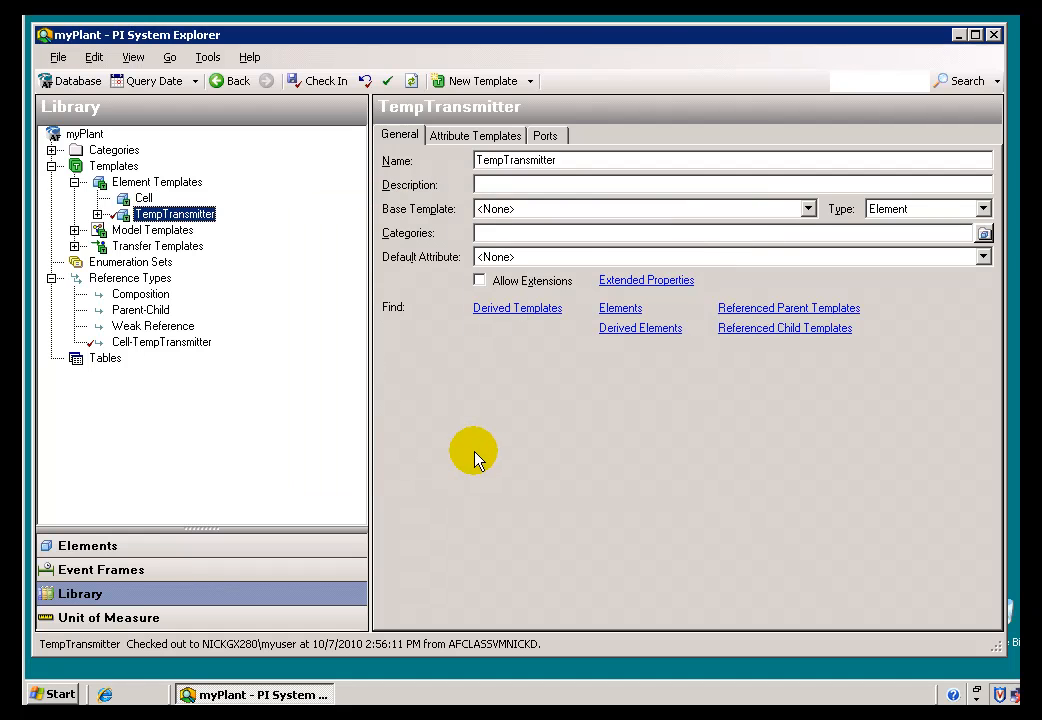
left_click(558, 162)
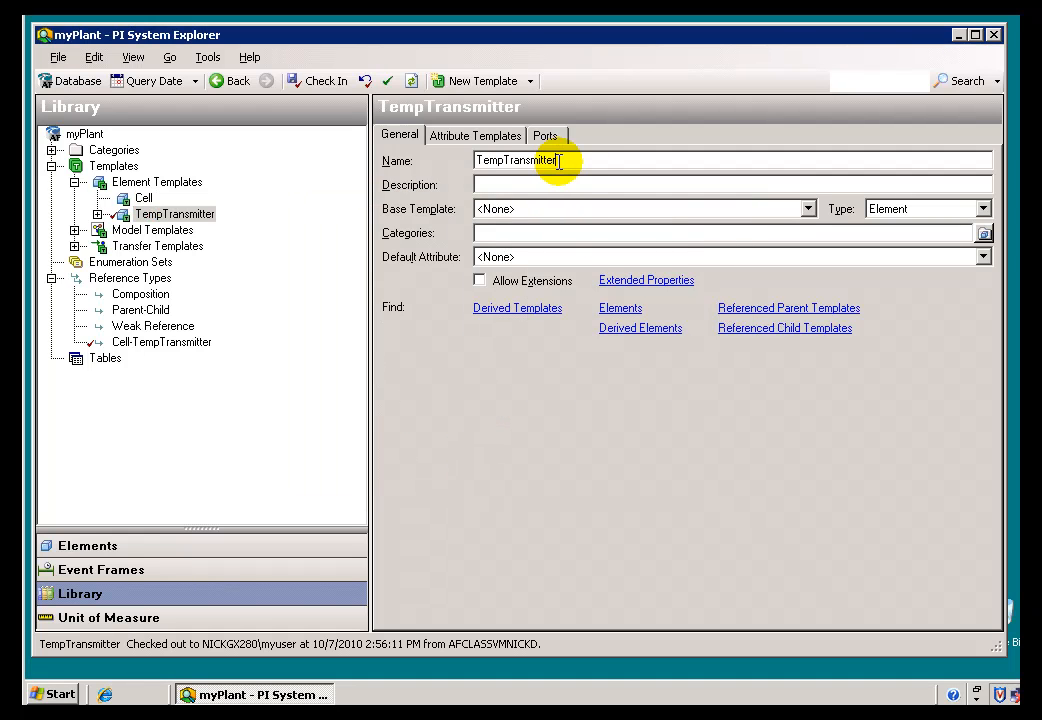
left_click_drag(558, 162, 470, 159)
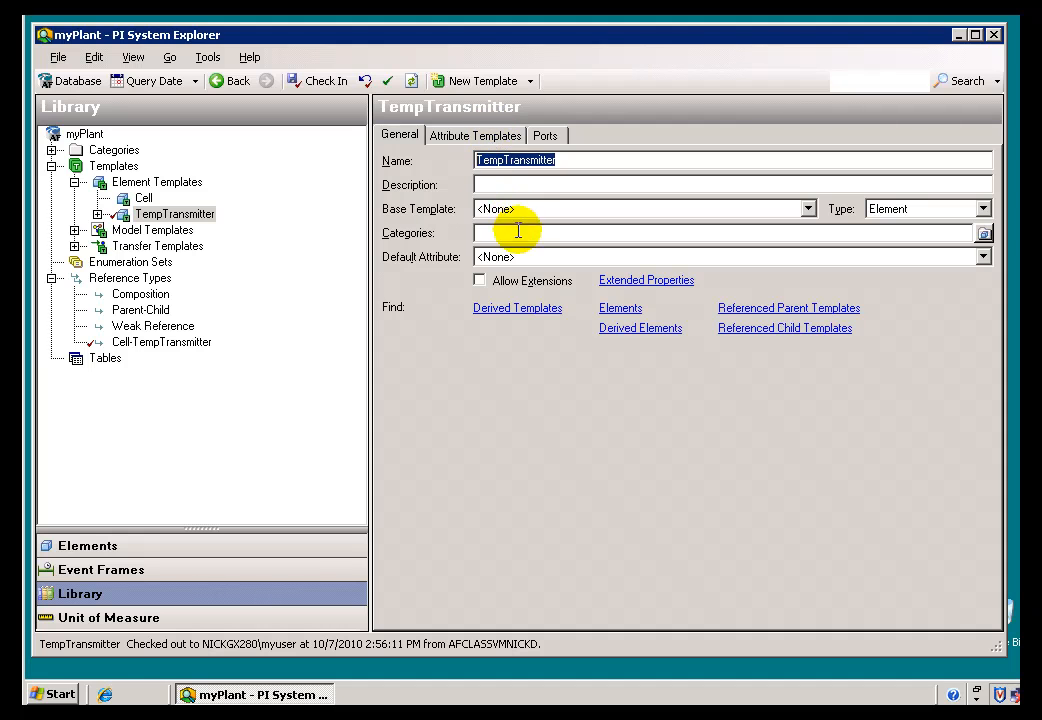
left_click(334, 83)
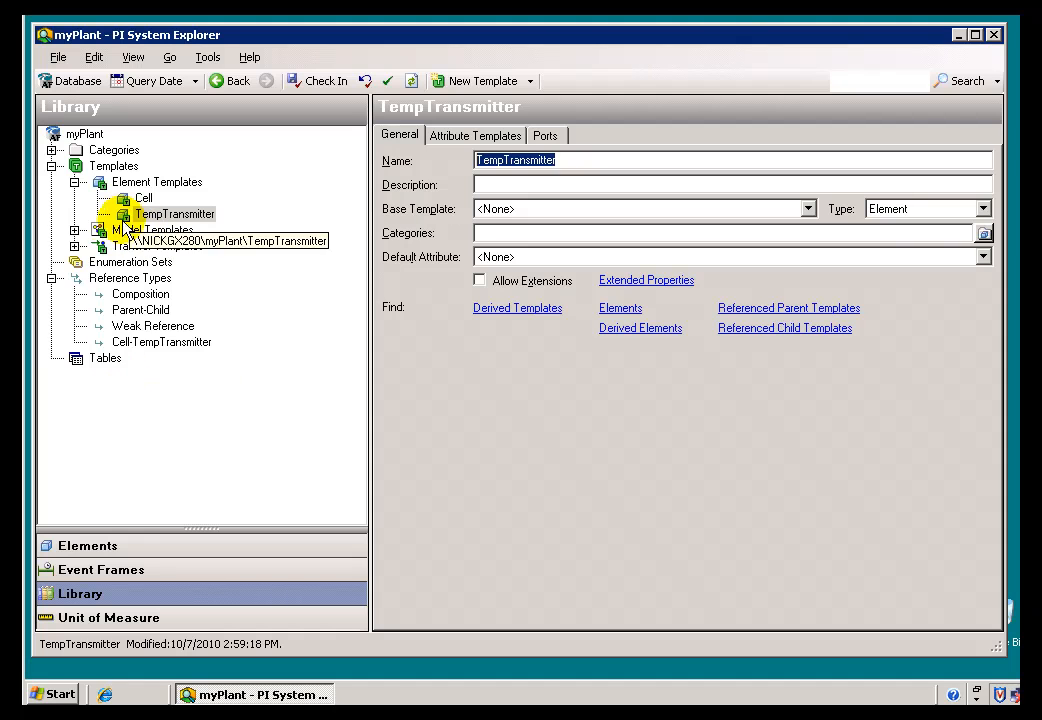
Step: Add a child element based on the Cell template under Sodium Unit with the Parent-Child reference type, and check it in
left_click(135, 343)
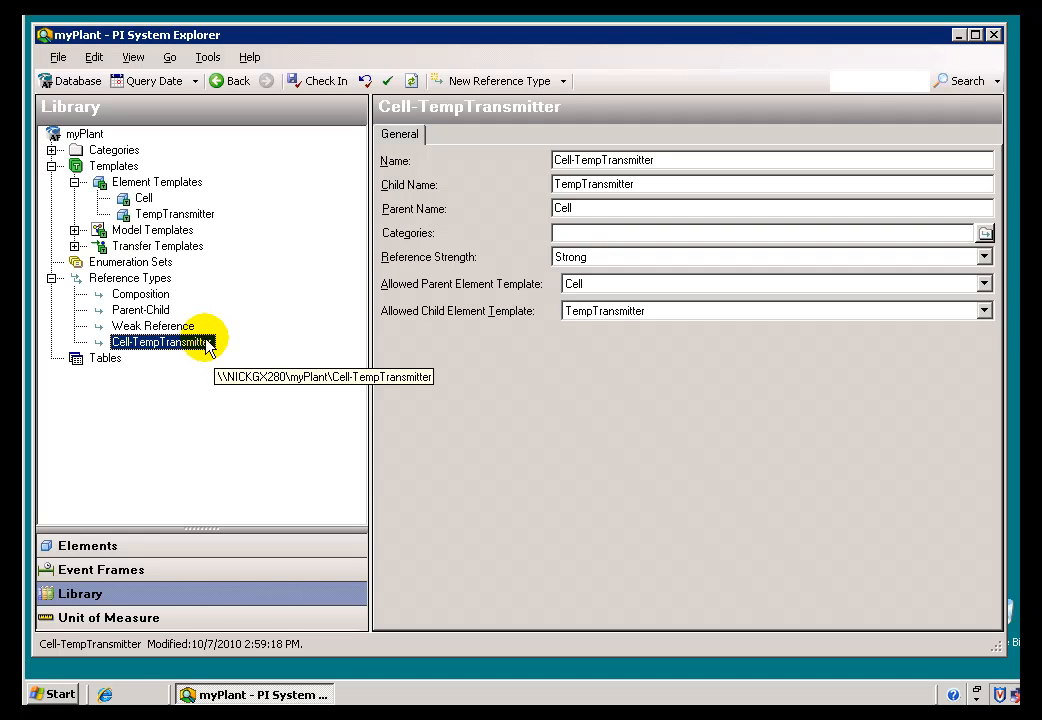
left_click(88, 547)
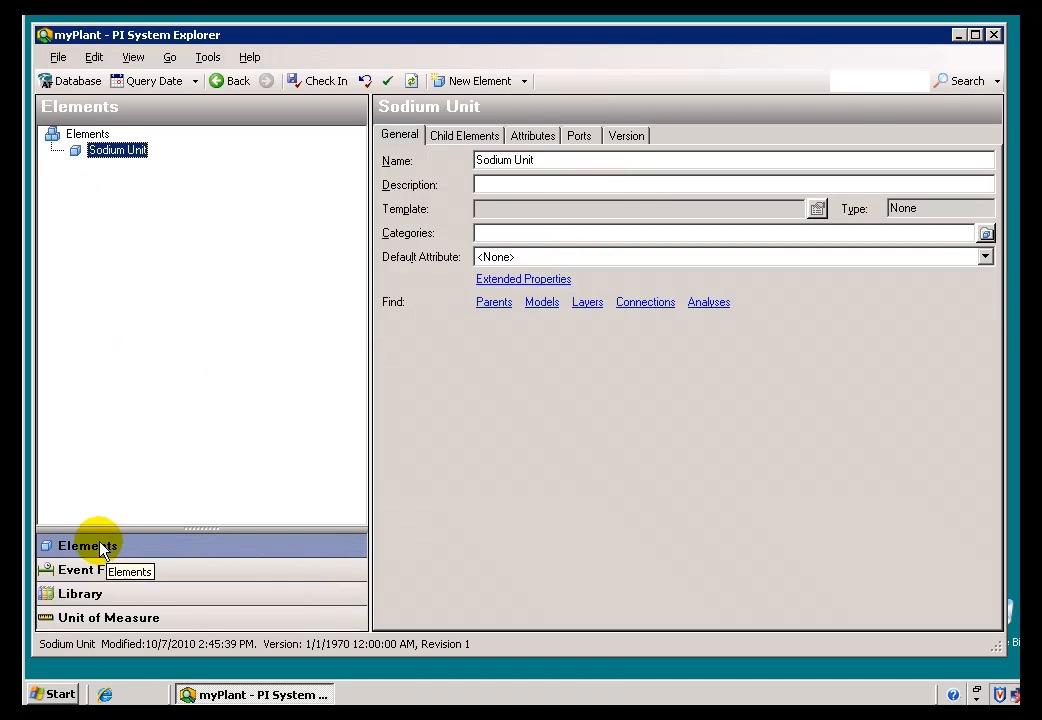
right_click(100, 154)
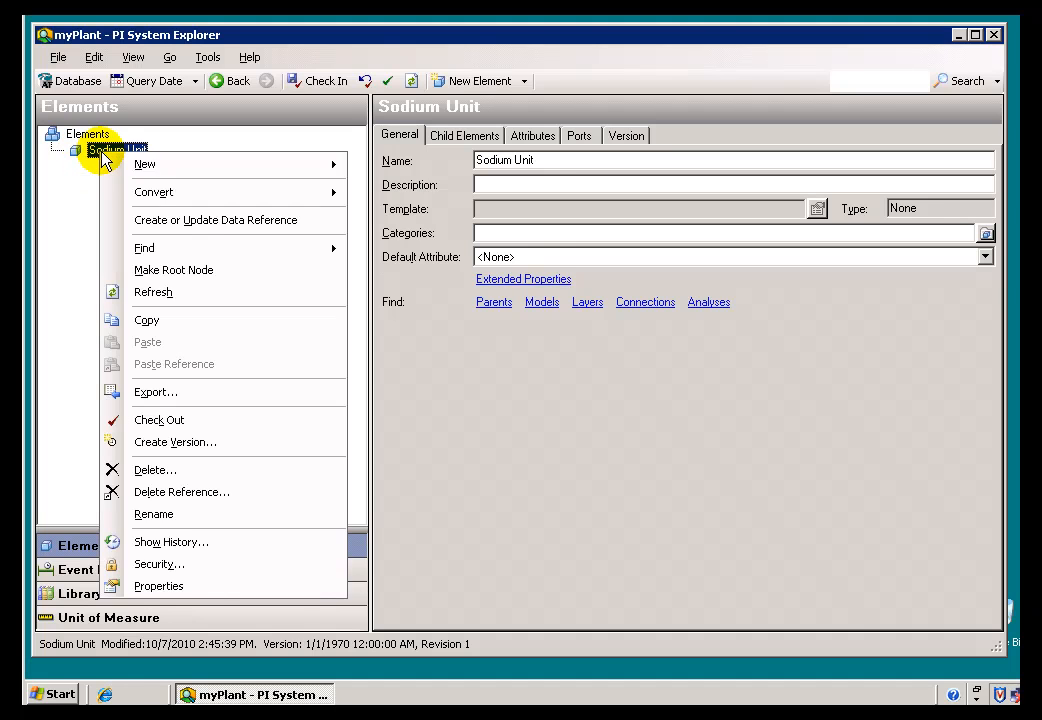
mouse_move(172, 168)
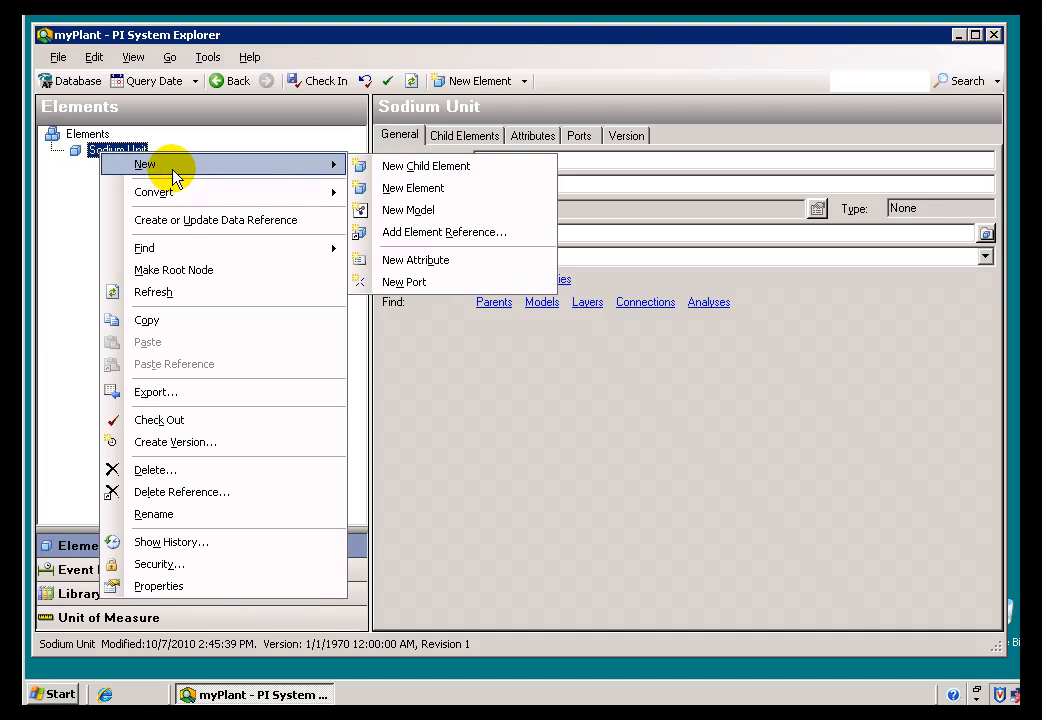
left_click(385, 166)
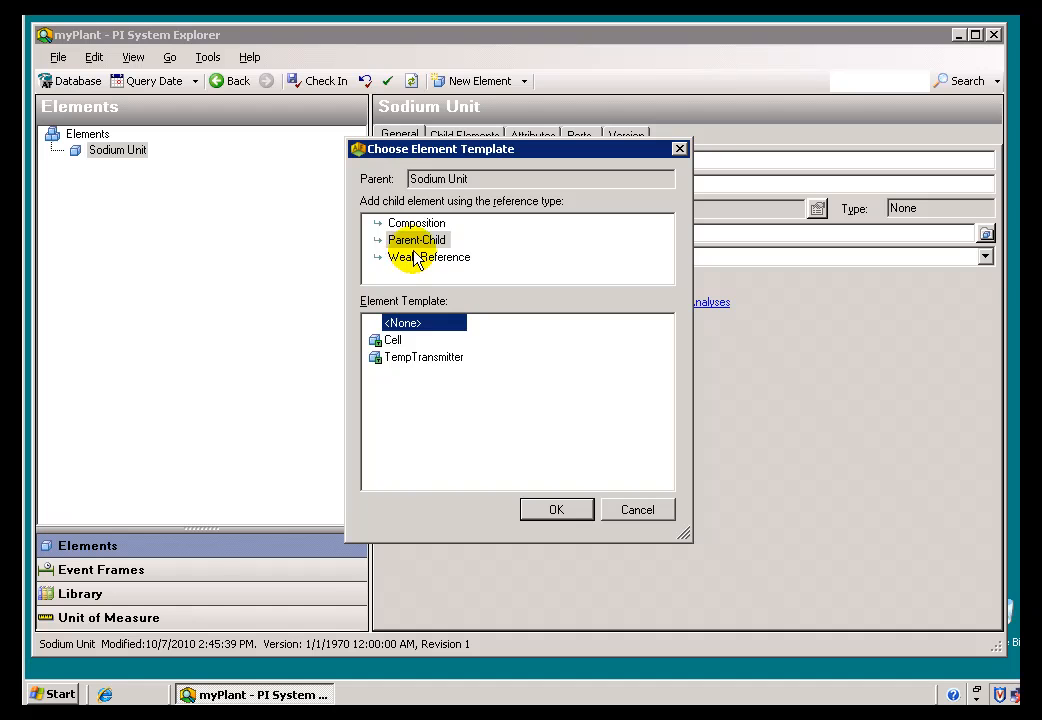
left_click(378, 339)
left_click(556, 508)
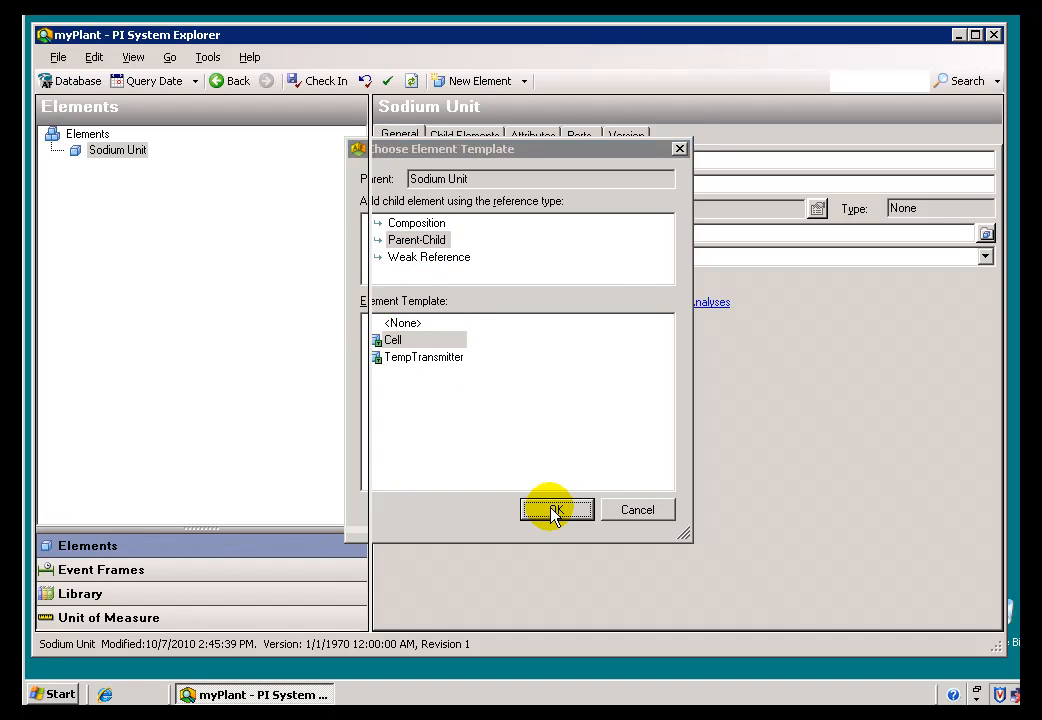
left_click(333, 82)
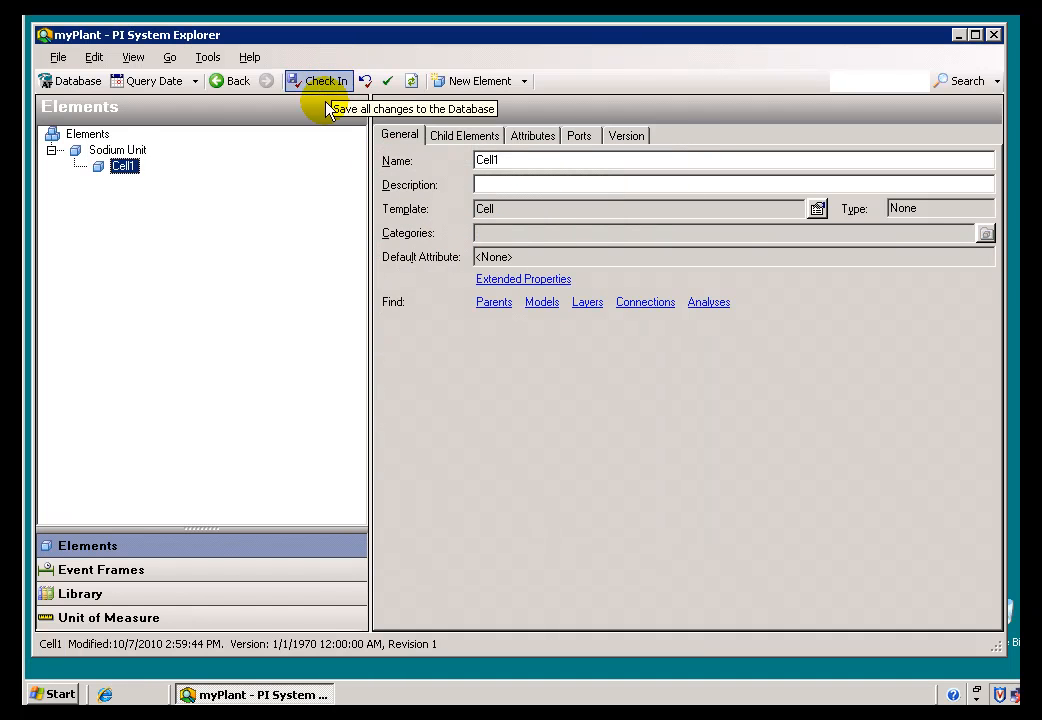
Step: Start a new child element under Cell1 with Cell-TempTransmitter selected as the reference type
right_click(115, 172)
mouse_move(195, 183)
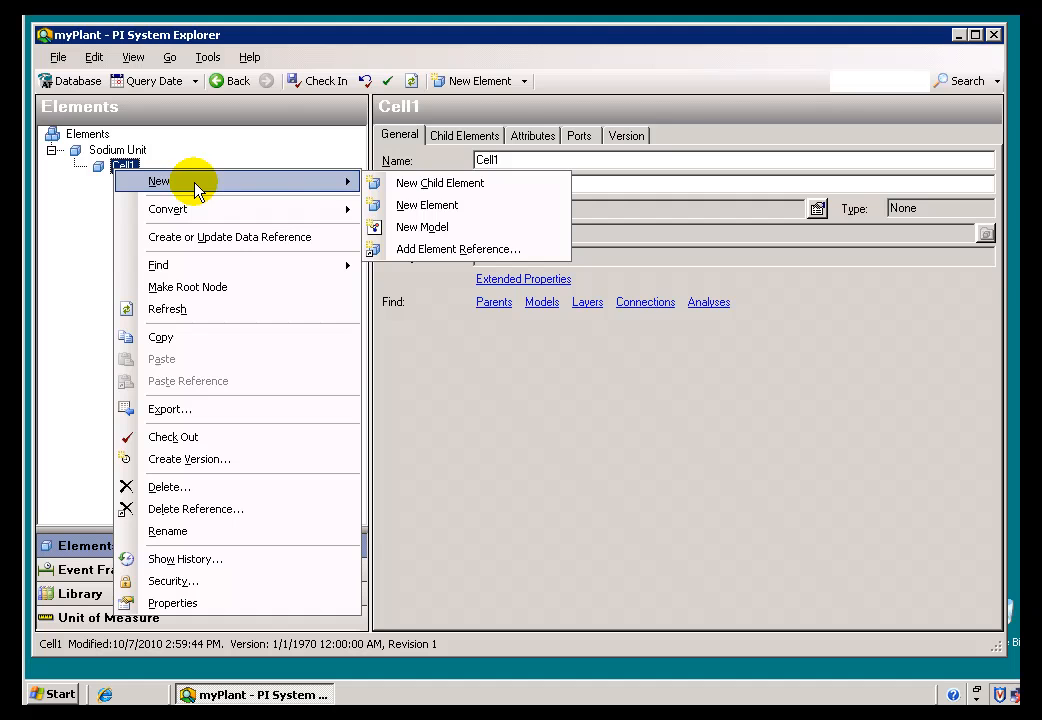
left_click(407, 188)
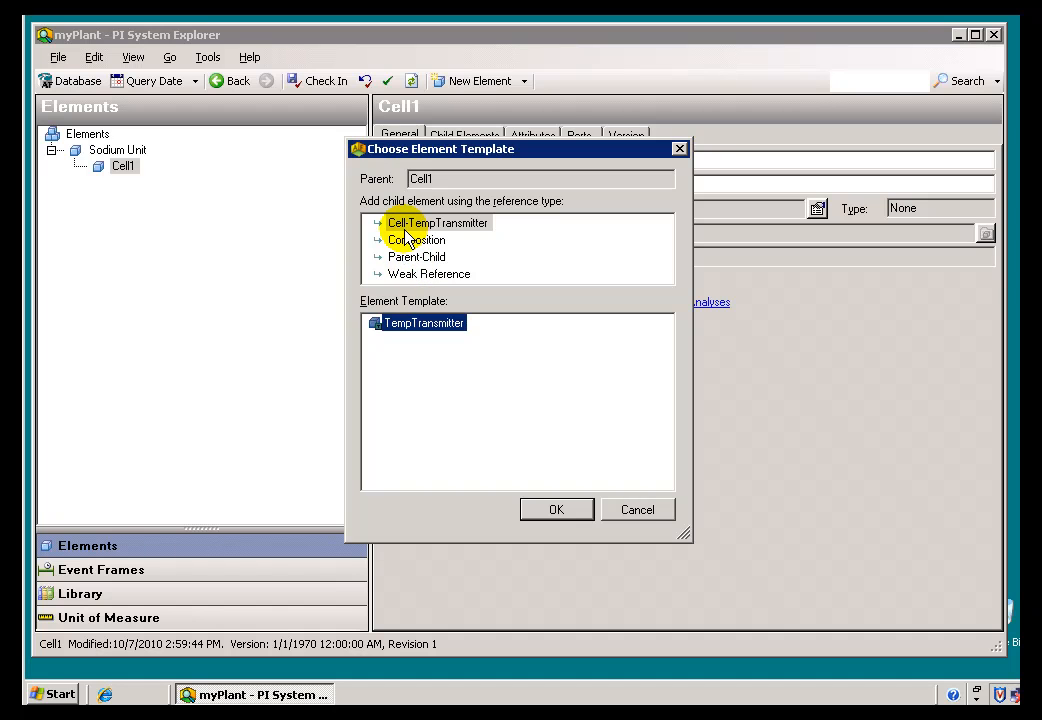
left_click(408, 224)
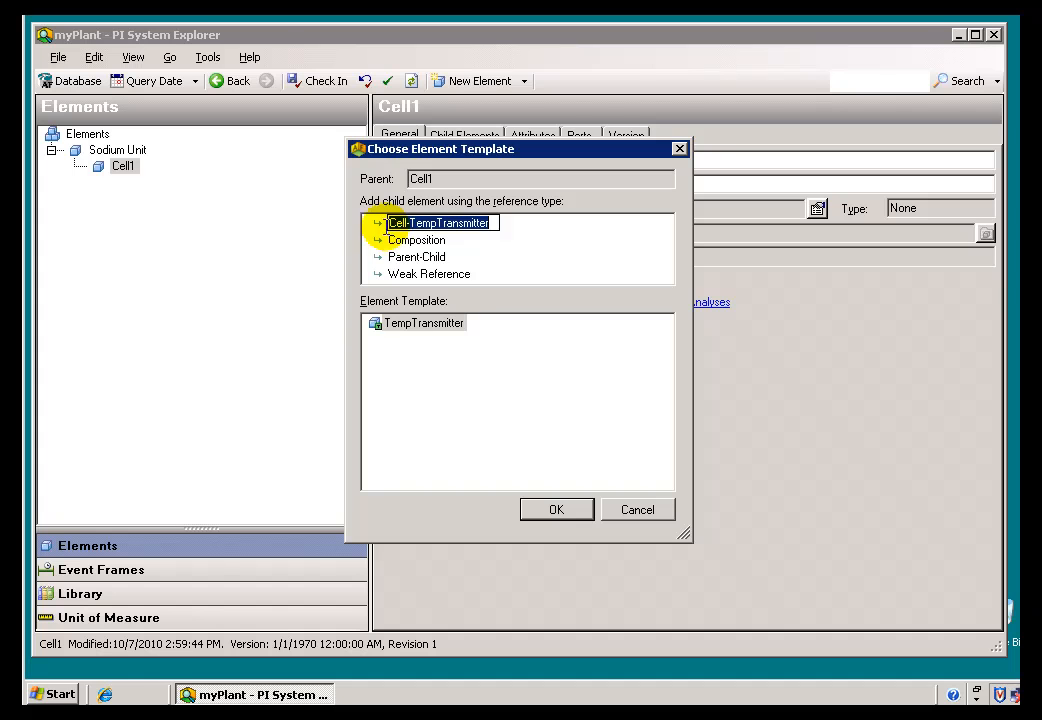
left_click(382, 226)
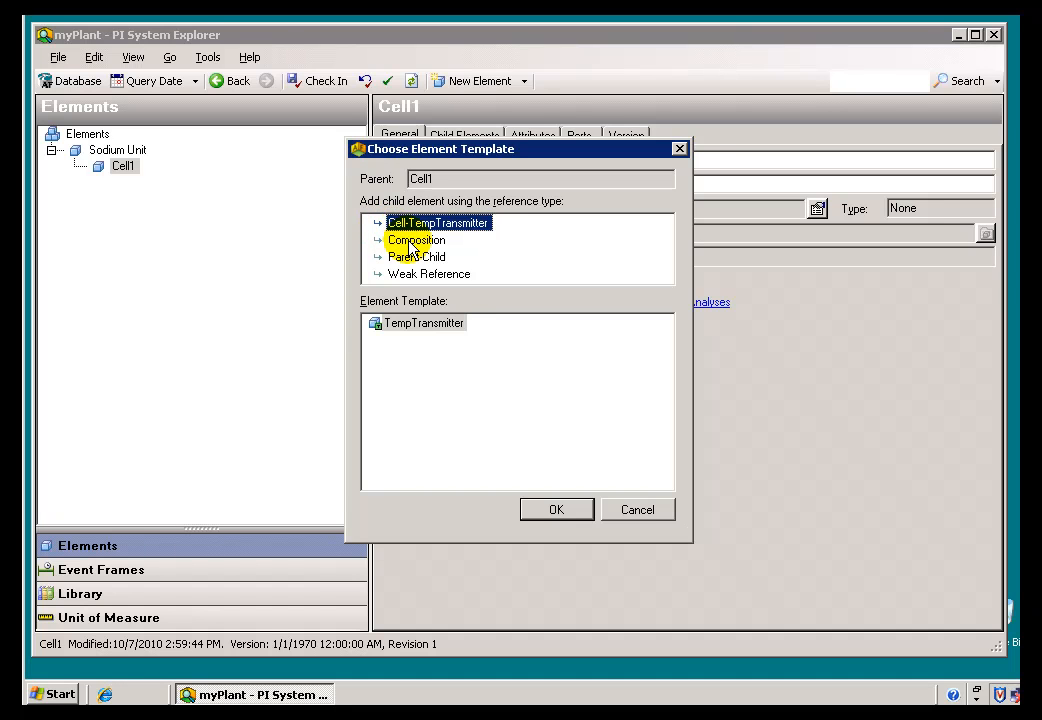
left_click(411, 243)
left_click(404, 227)
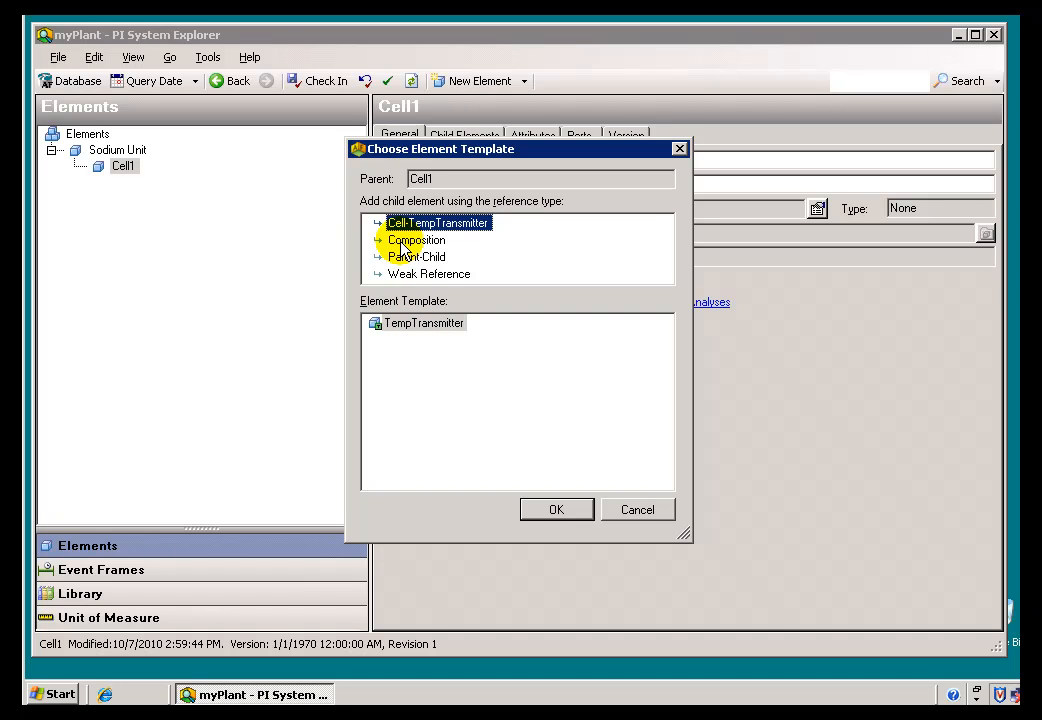
Step: Examine which element templates the Parent-Child reference type offers for a child of Cell1
left_click(405, 257)
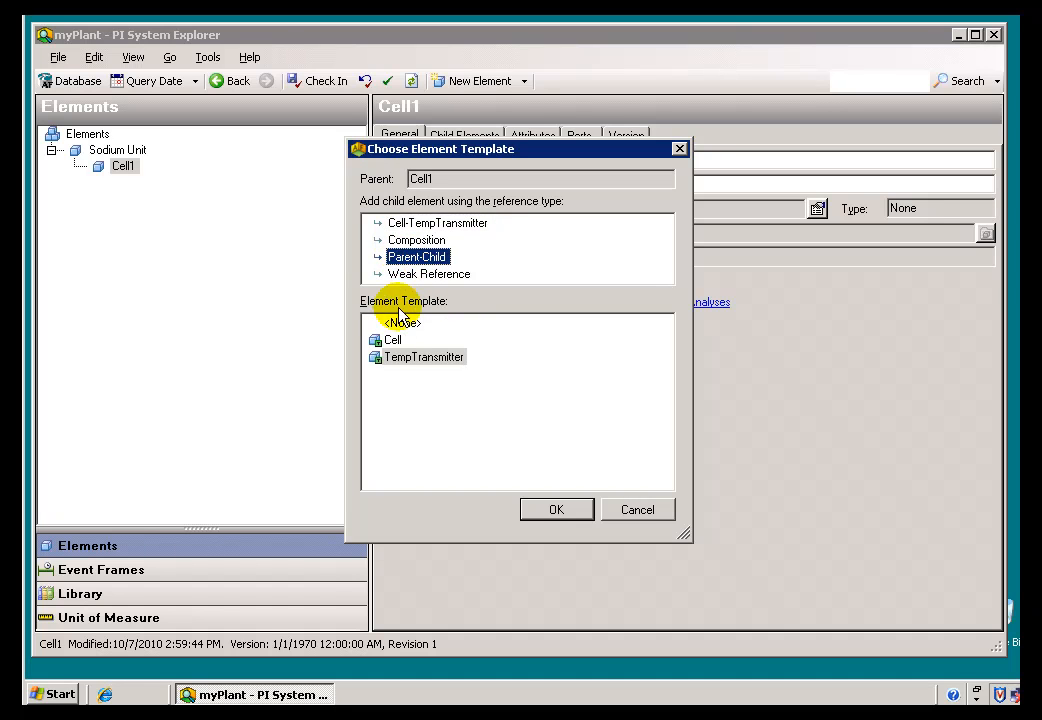
left_click(392, 341)
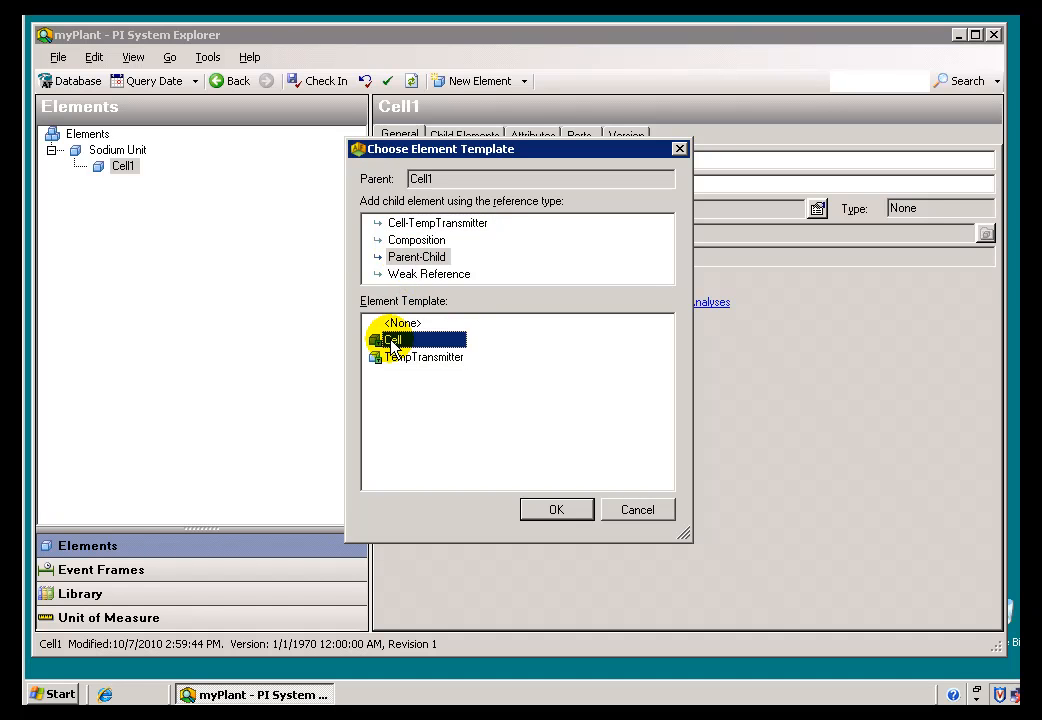
left_click(410, 357)
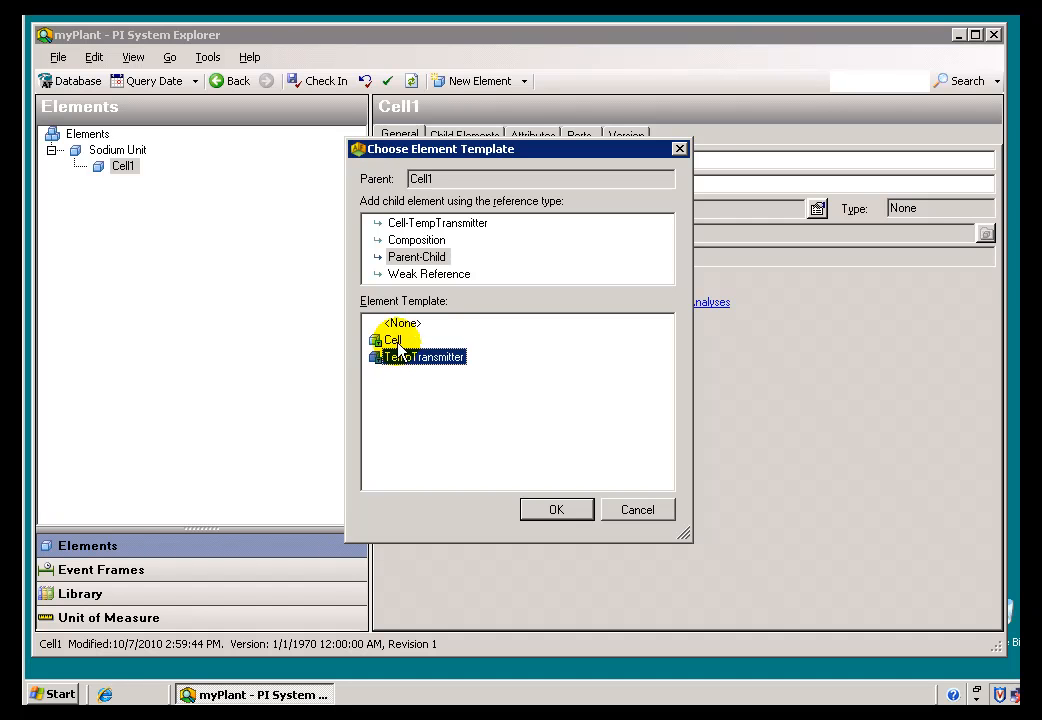
Step: Create the child of Cell1 from the TempTransmitter template using the Cell-TempTransmitter reference type, and check it in
left_click(399, 224)
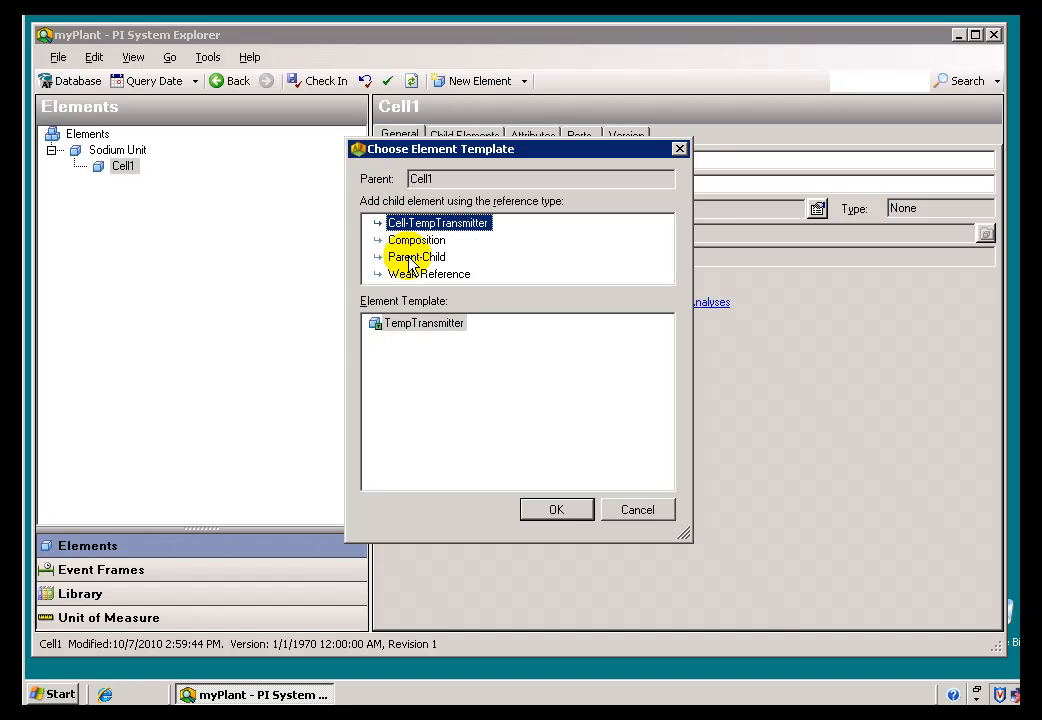
left_click(379, 327)
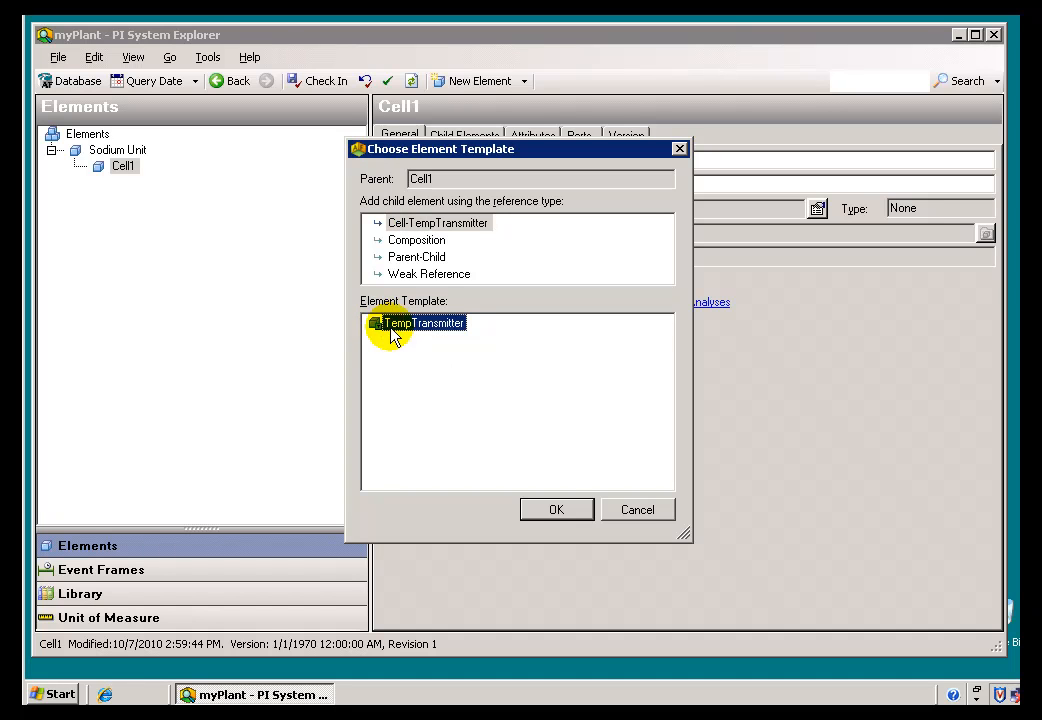
left_click(557, 512)
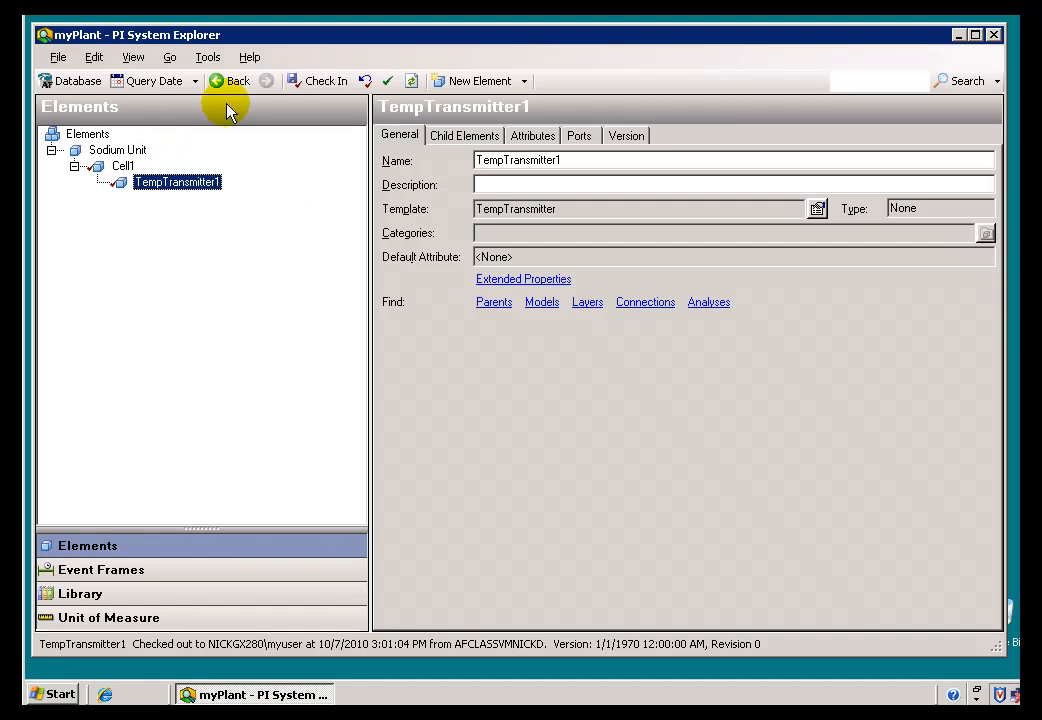
left_click(312, 84)
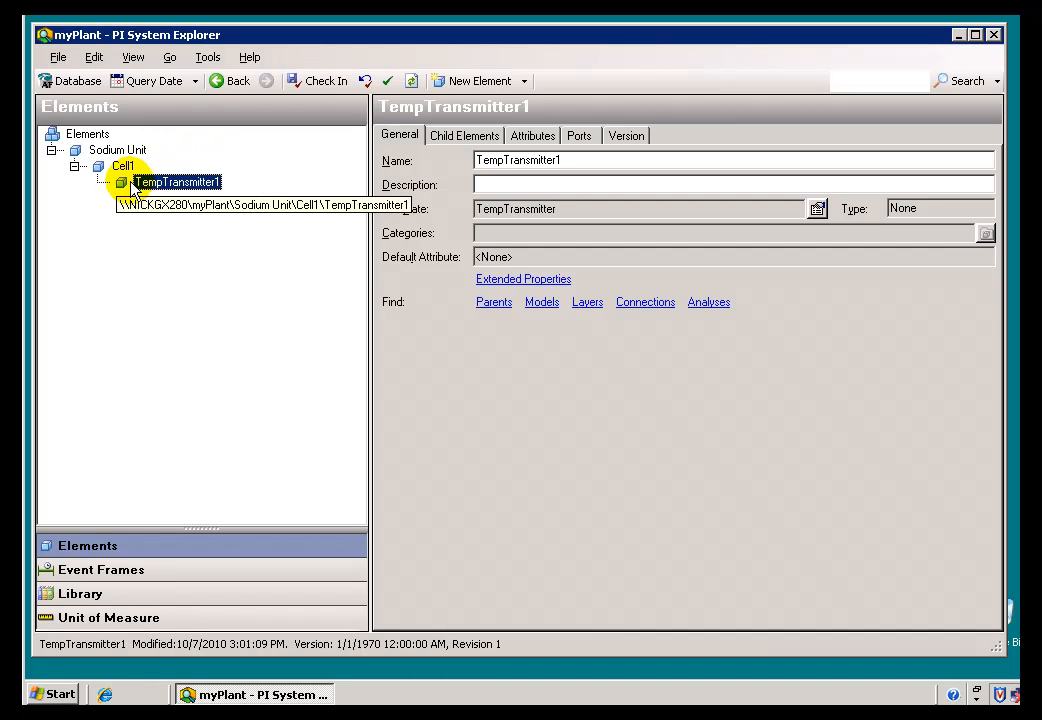
Step: Review the general properties of Cell1 and its TempTransmitter1 child in the element hierarchy
left_click(120, 168)
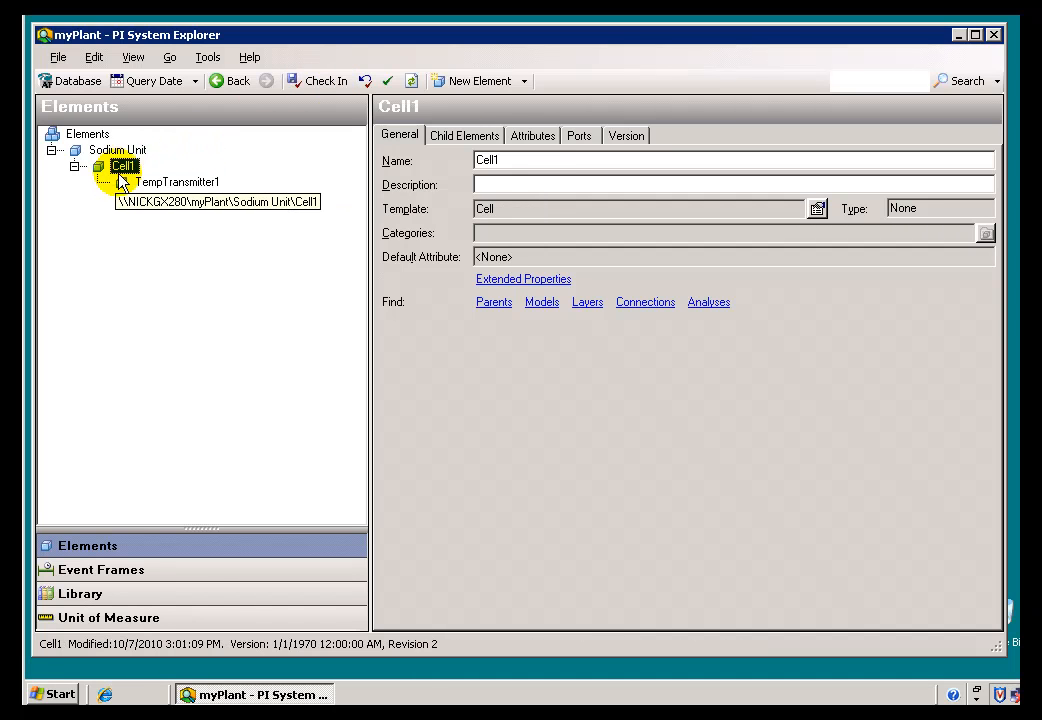
left_click(140, 188)
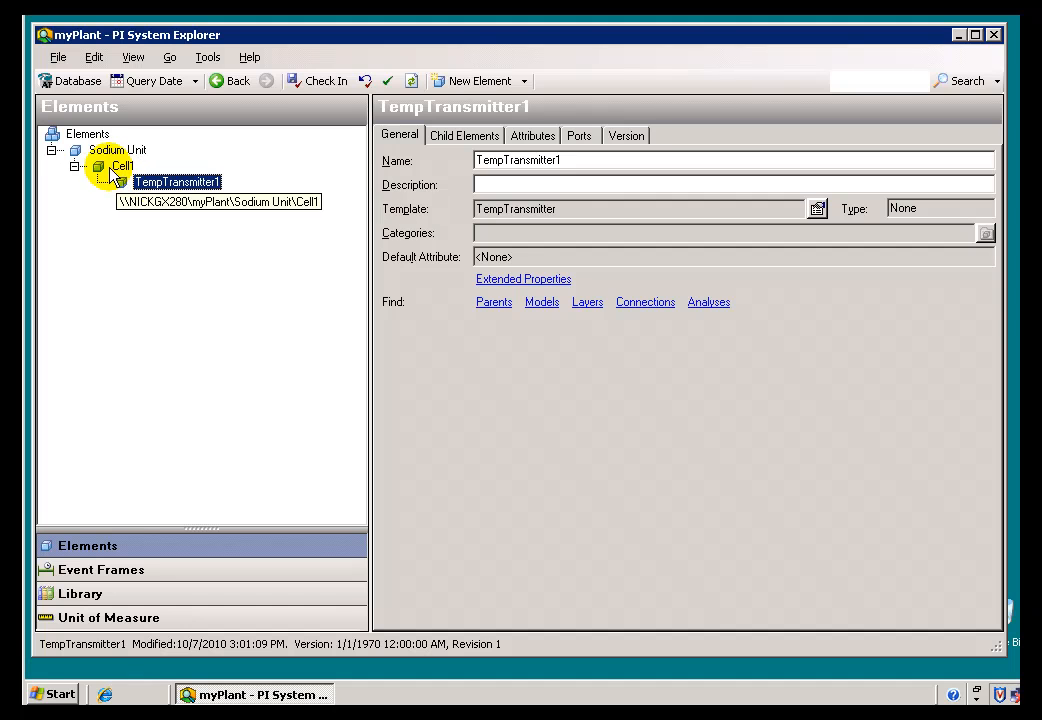
left_click(112, 167)
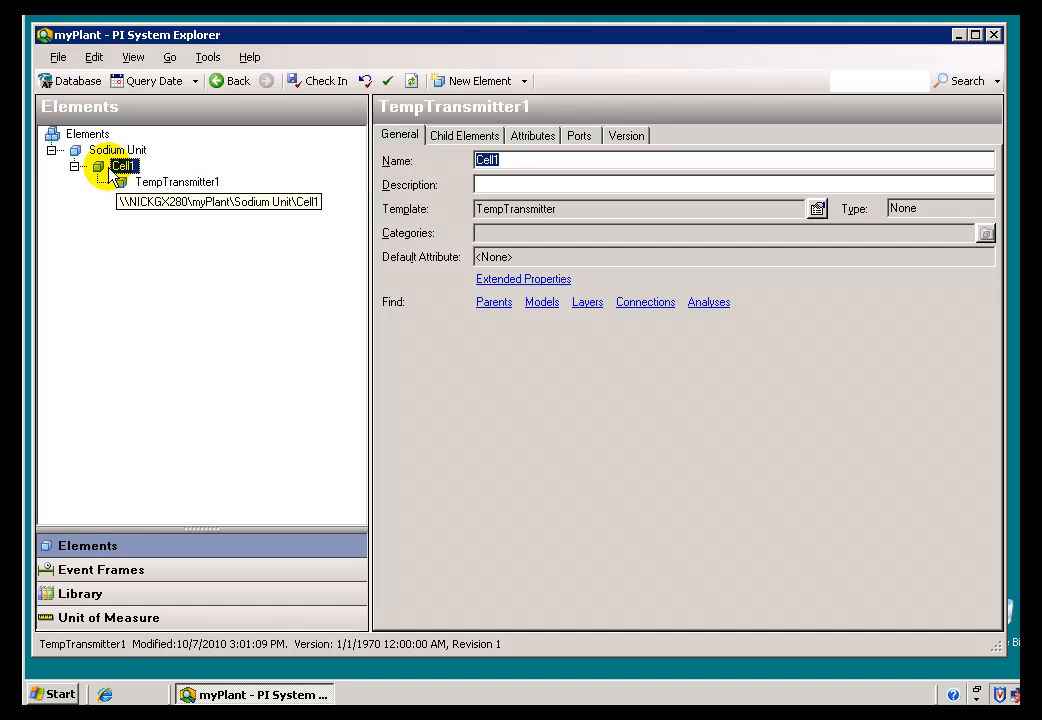
Step: Return to the library and review the general properties of the Cell and TempTransmitter element templates
left_click(72, 594)
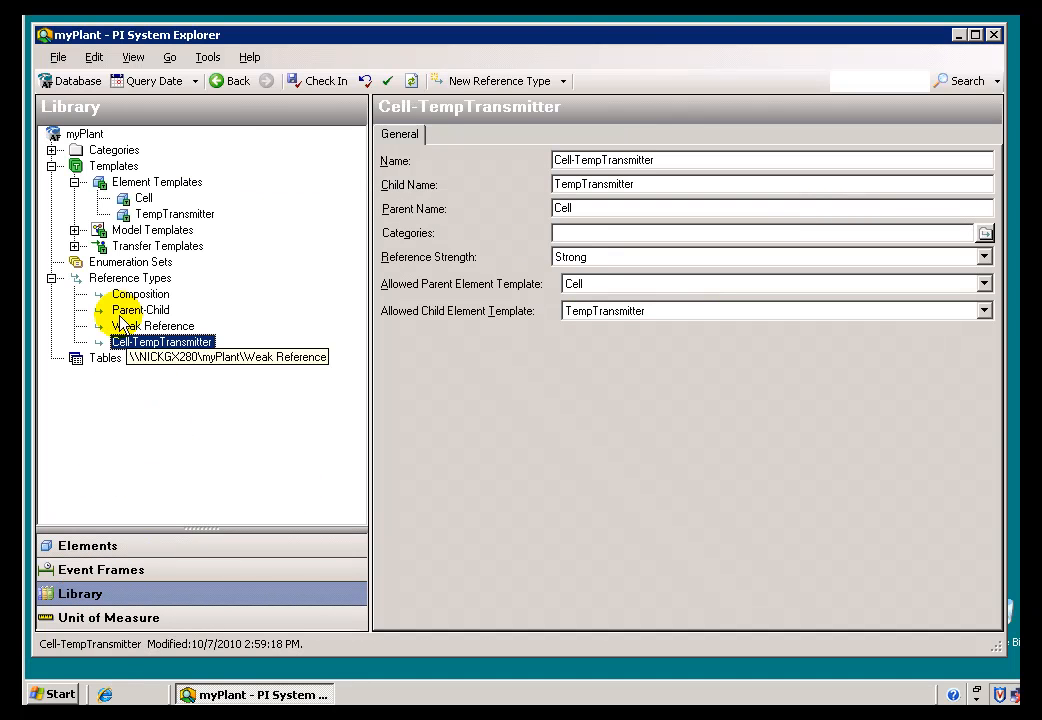
left_click(141, 199)
left_click(146, 215)
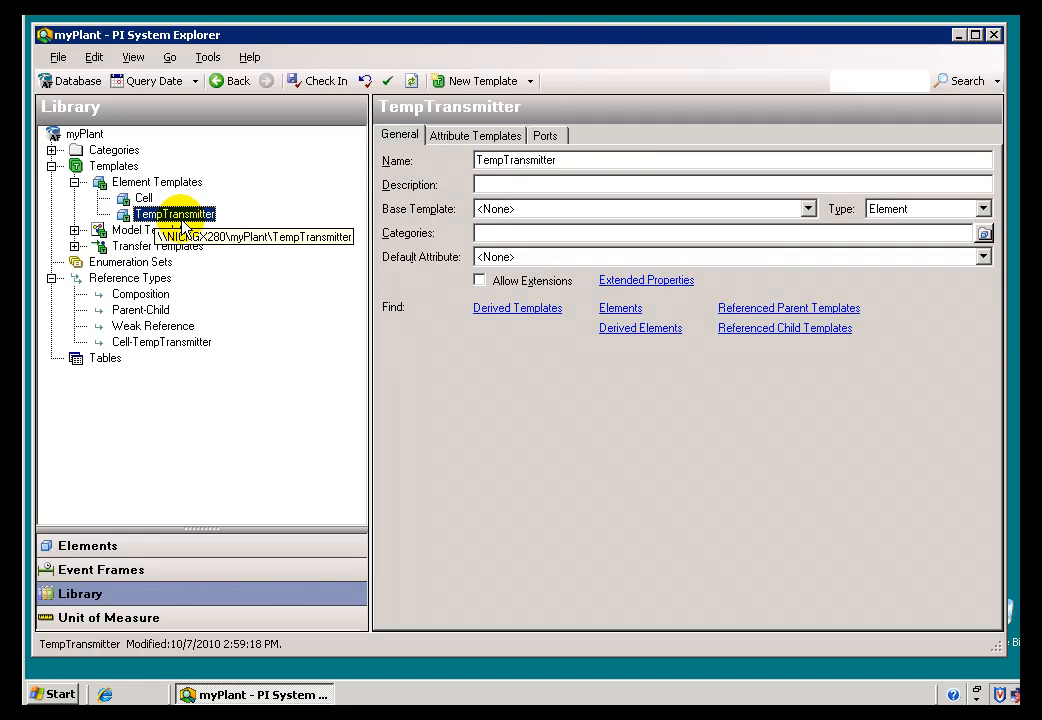
left_click(145, 200)
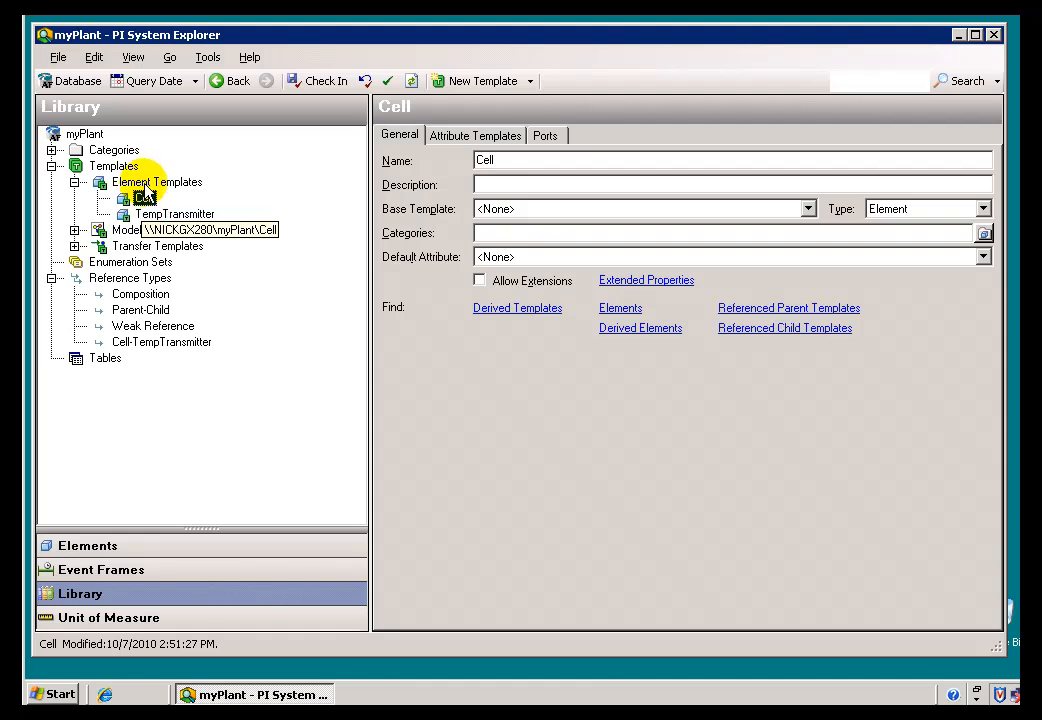
Step: Arrange the library's element templates by template references
left_click(148, 182)
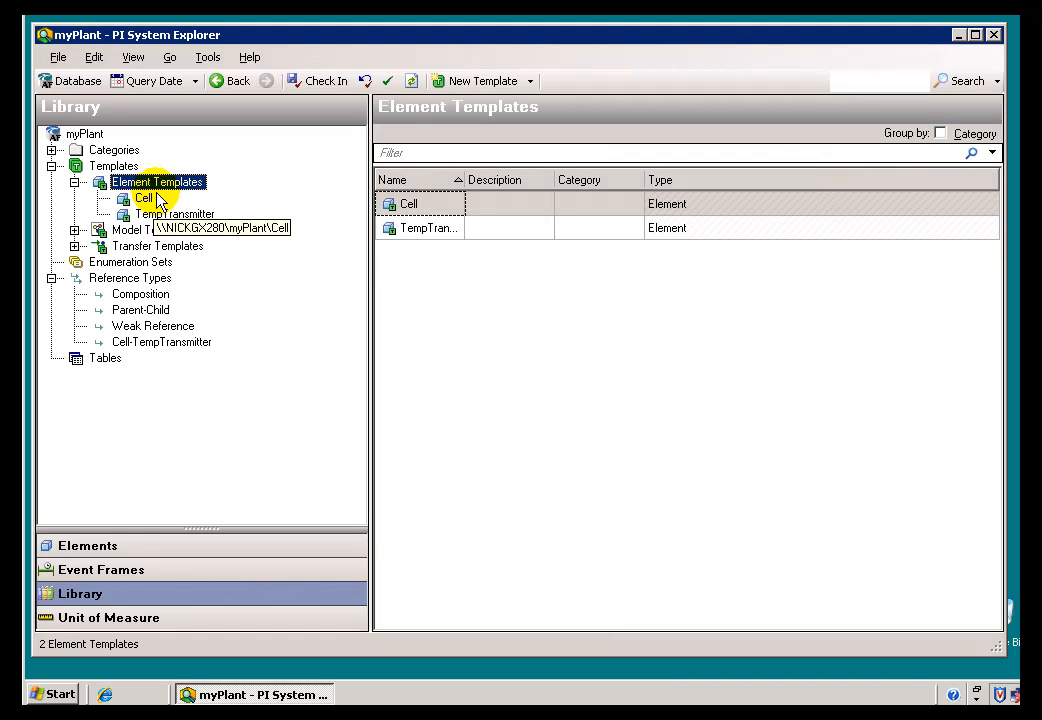
right_click(157, 188)
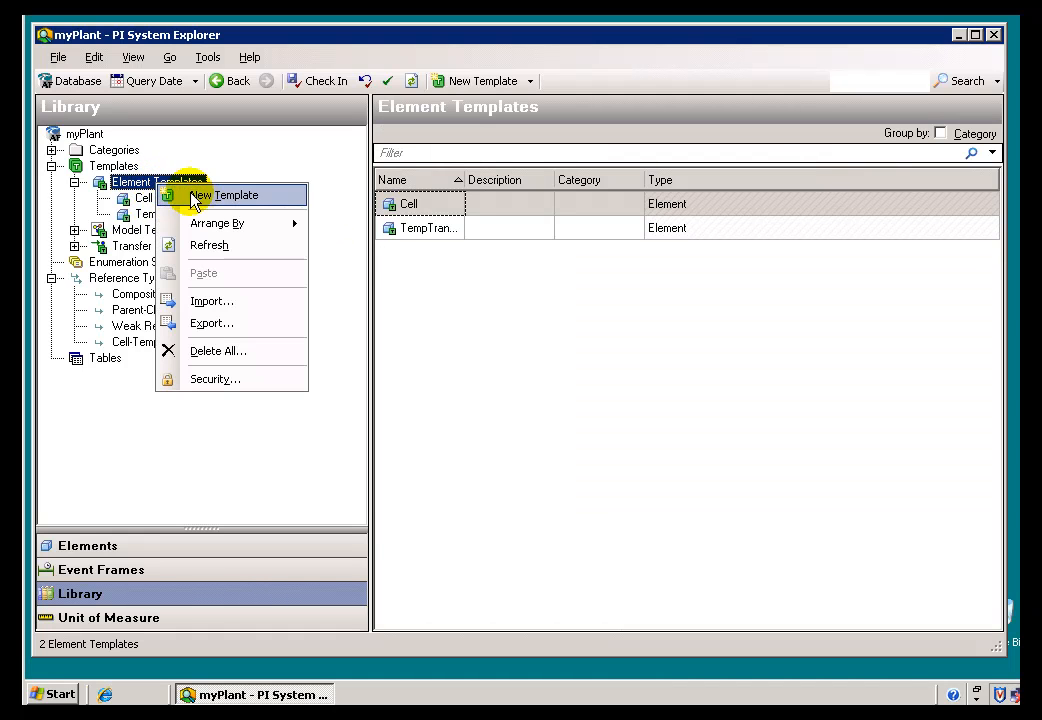
mouse_move(236, 224)
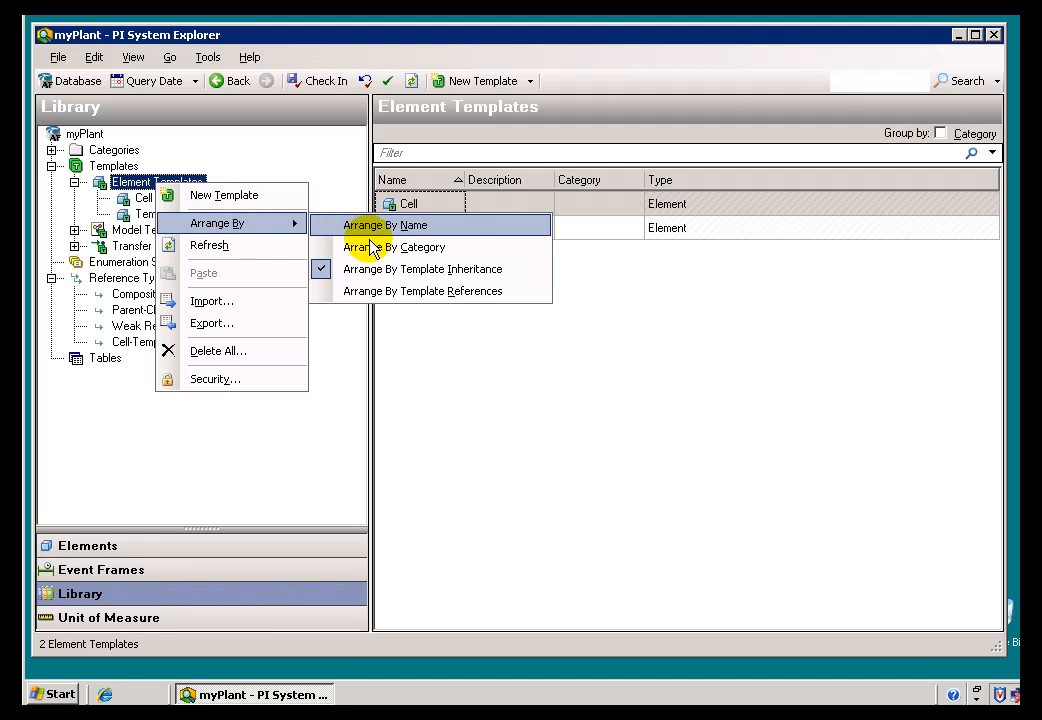
left_click(360, 295)
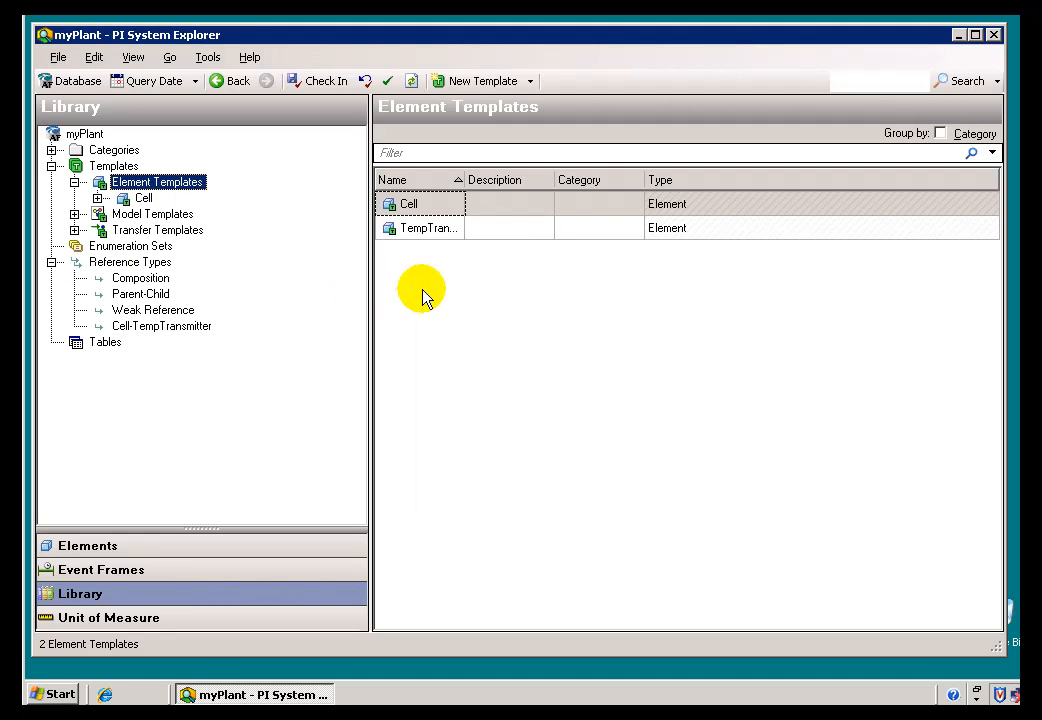
Step: Expand the Cell template and examine the TempTransmitter template nested beneath it
left_click(97, 199)
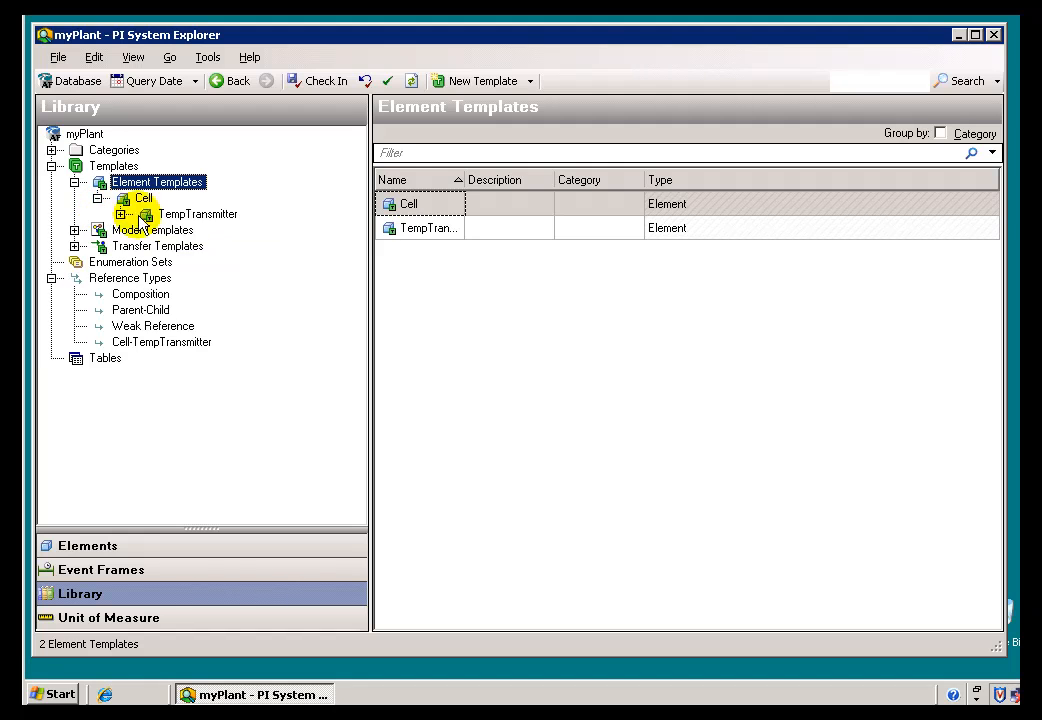
left_click(198, 218)
left_click(142, 199)
left_click(183, 218)
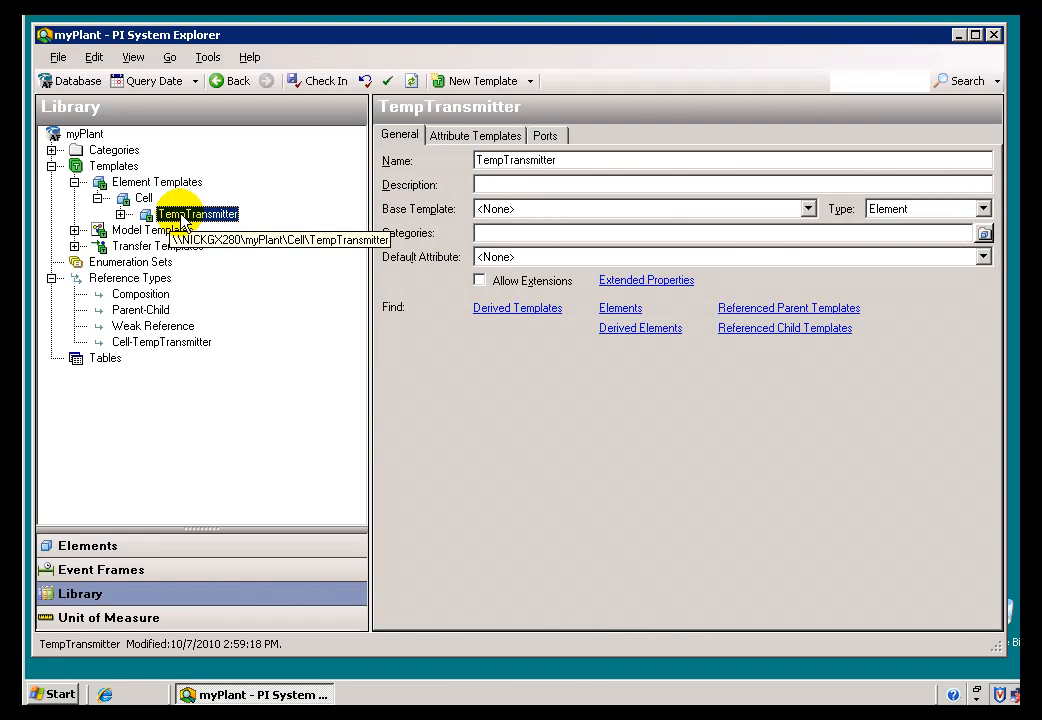
Step: Arrange the element templates by template inheritance and display the Cell template's general properties
left_click(144, 185)
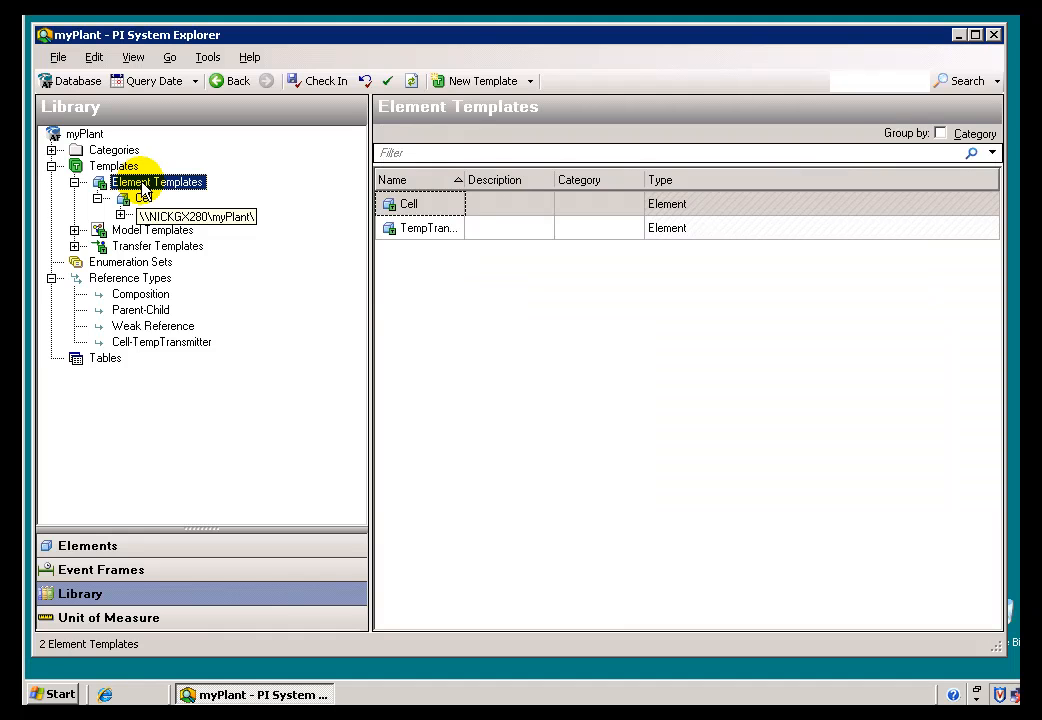
right_click(144, 186)
mouse_move(244, 228)
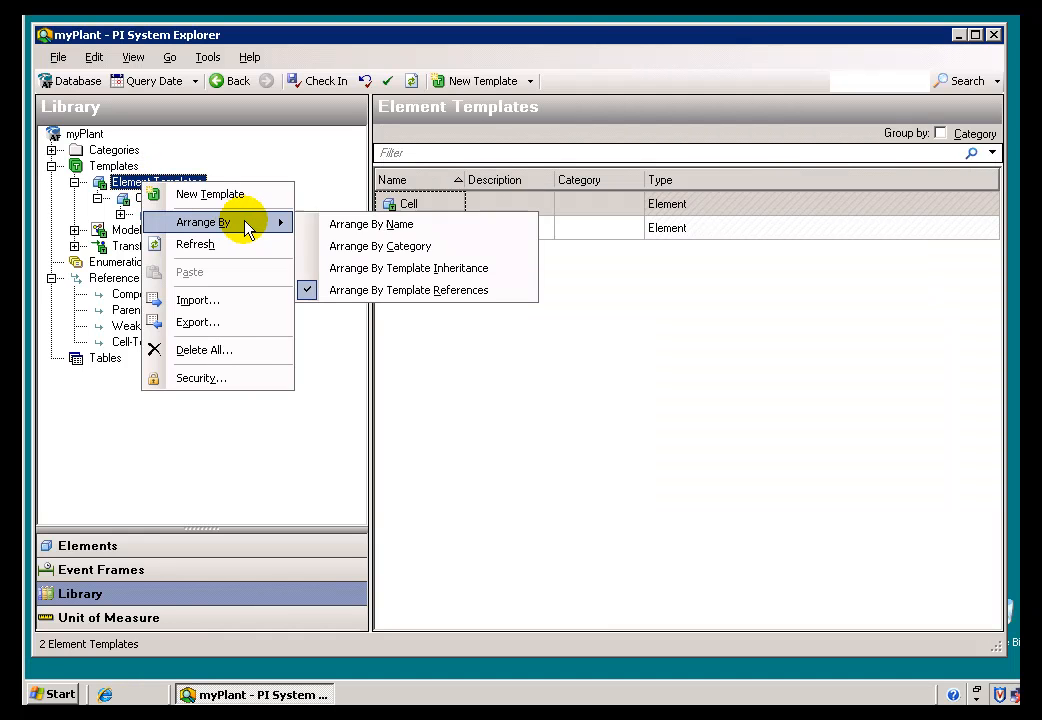
left_click(370, 266)
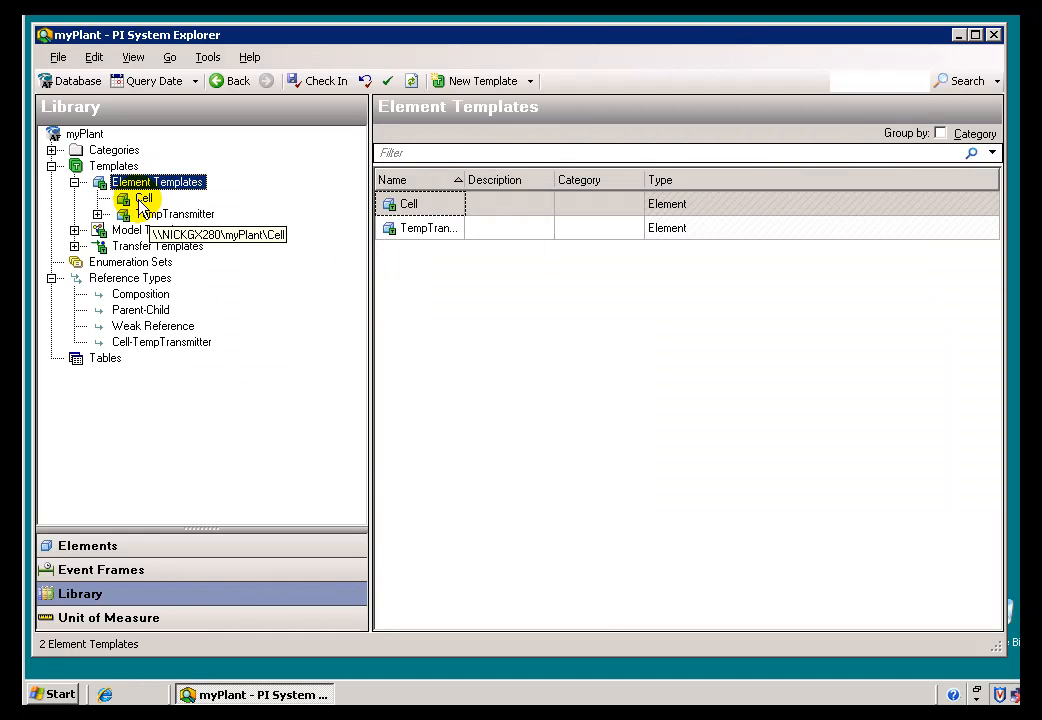
left_click(142, 202)
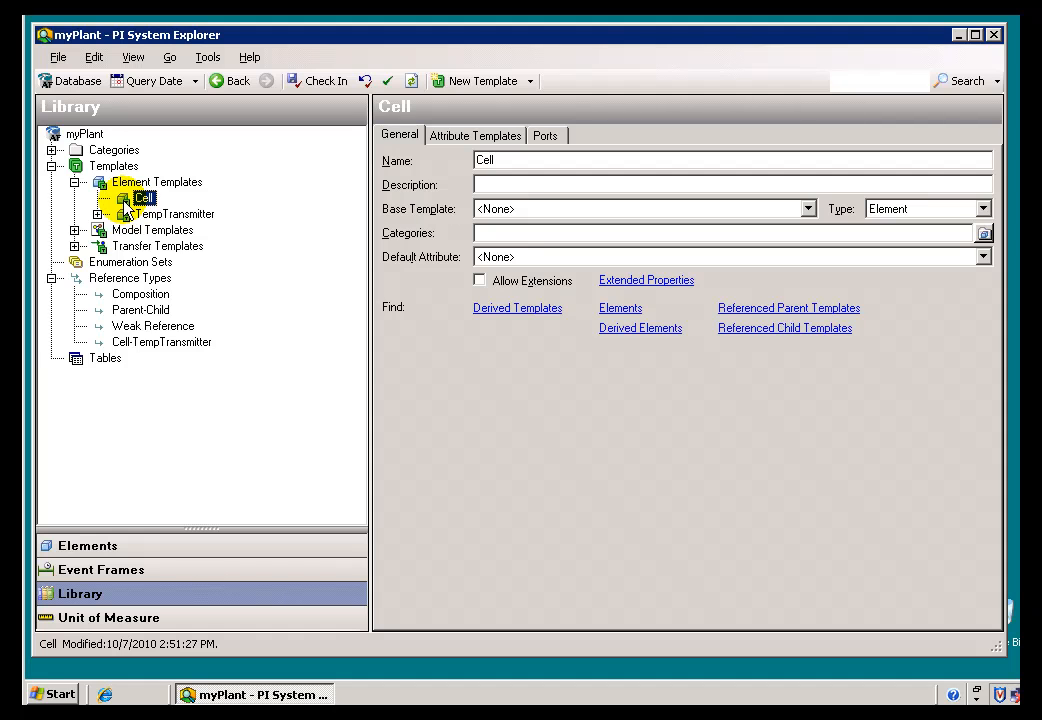
Step: Create a referenced template named LevelTransmitters under the Cell template, with reference type editing enabled
right_click(127, 200)
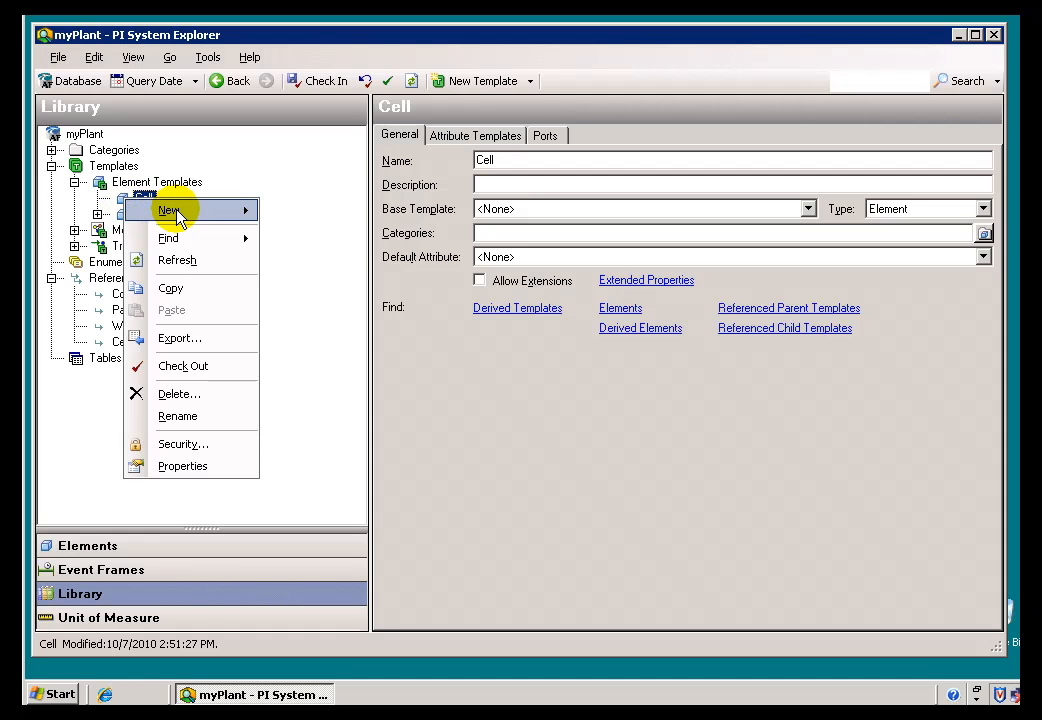
mouse_move(205, 214)
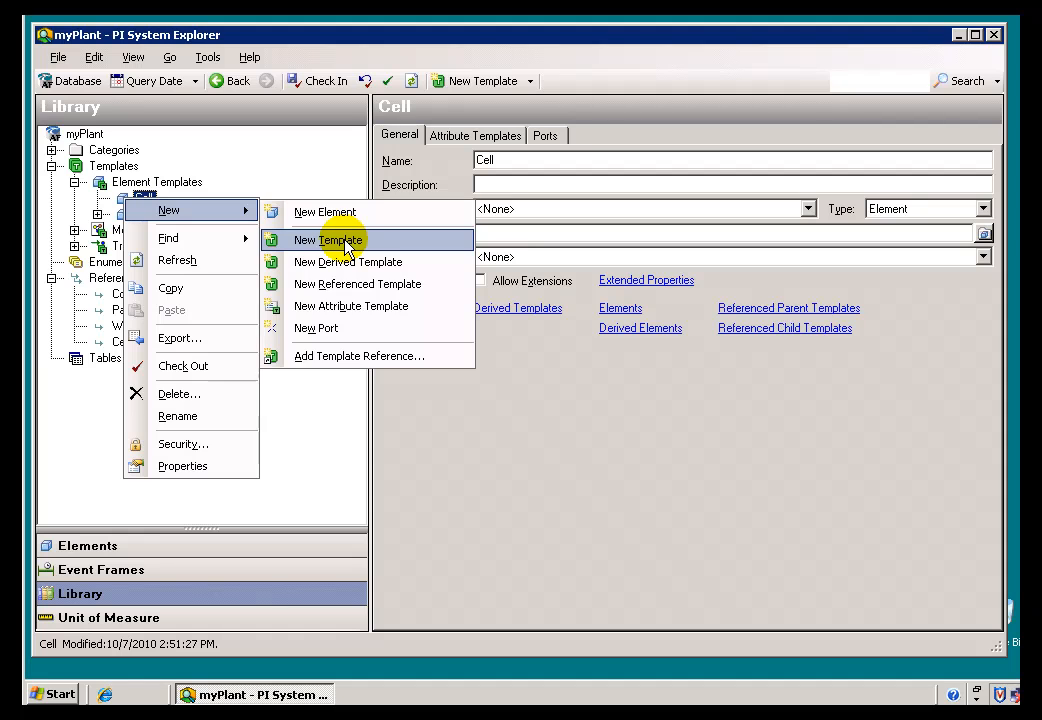
left_click(334, 292)
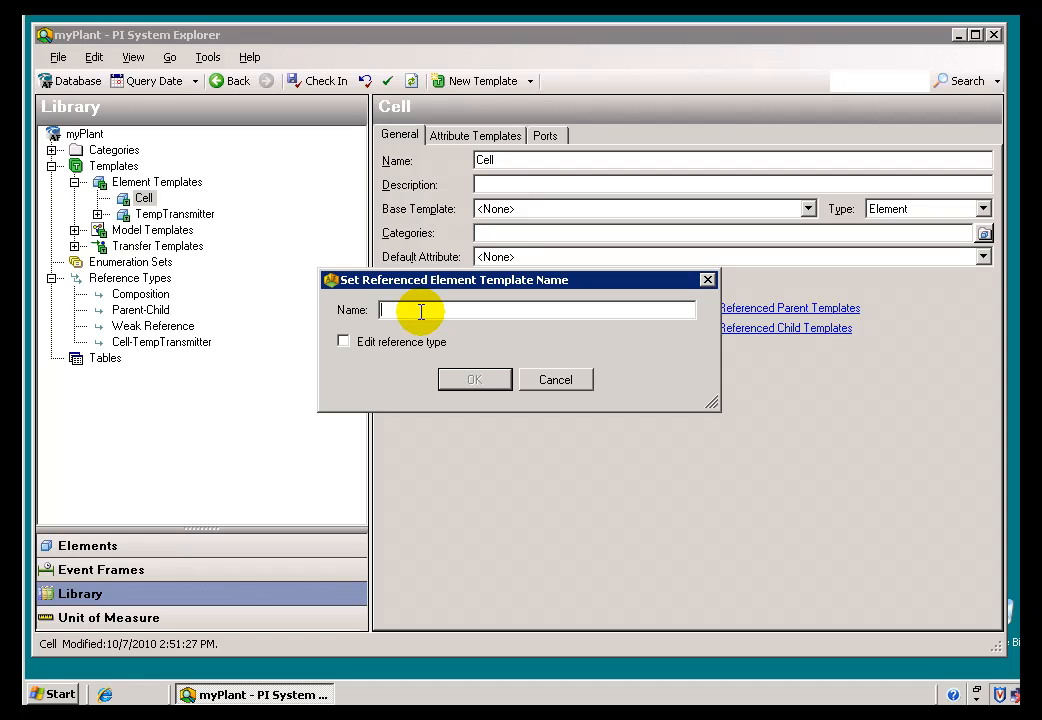
type("LevelTransmitters")
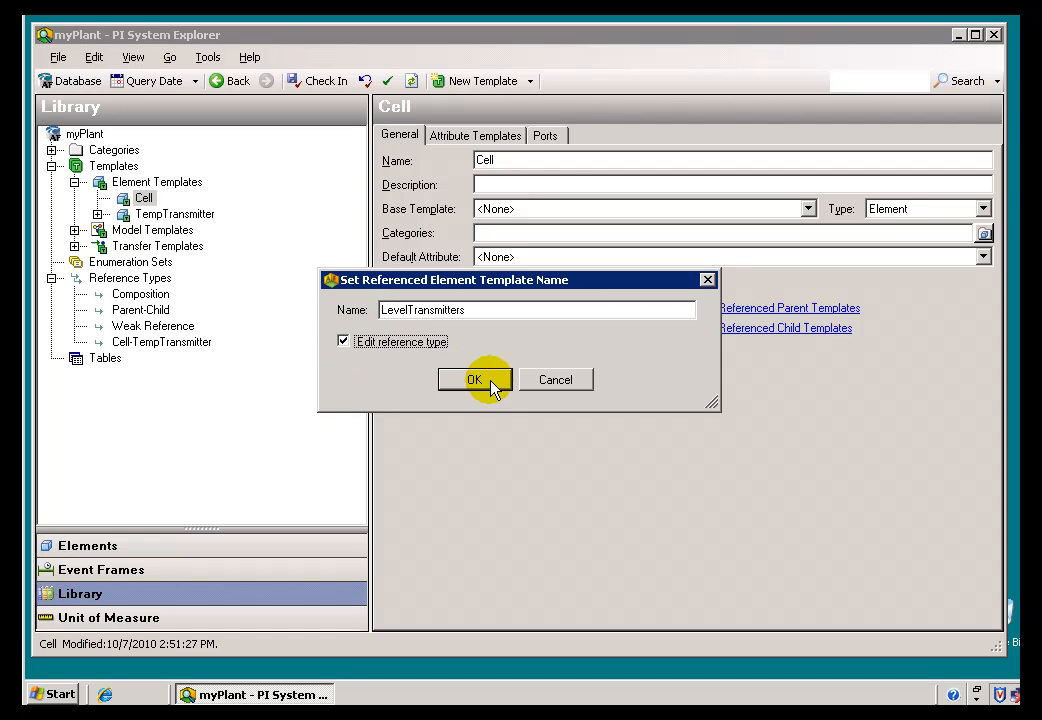
left_click(473, 385)
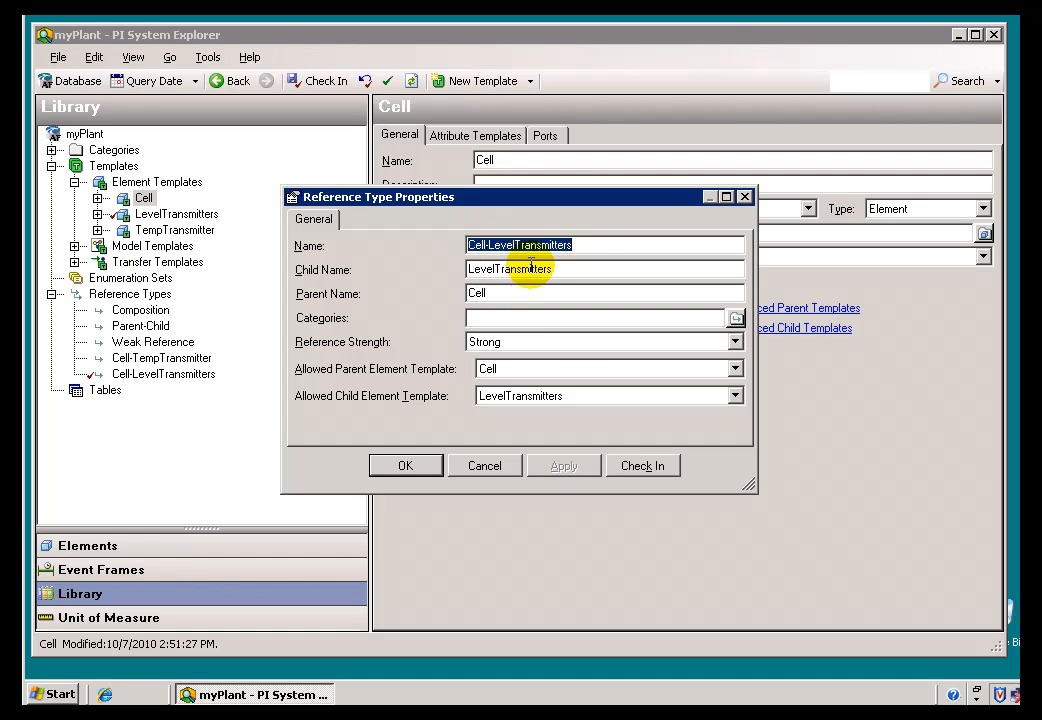
Step: Set Cell as the allowed parent and LevelTransmitters as the allowed child of the Cell-LevelTransmitters reference type, and check in the changes
left_click(552, 377)
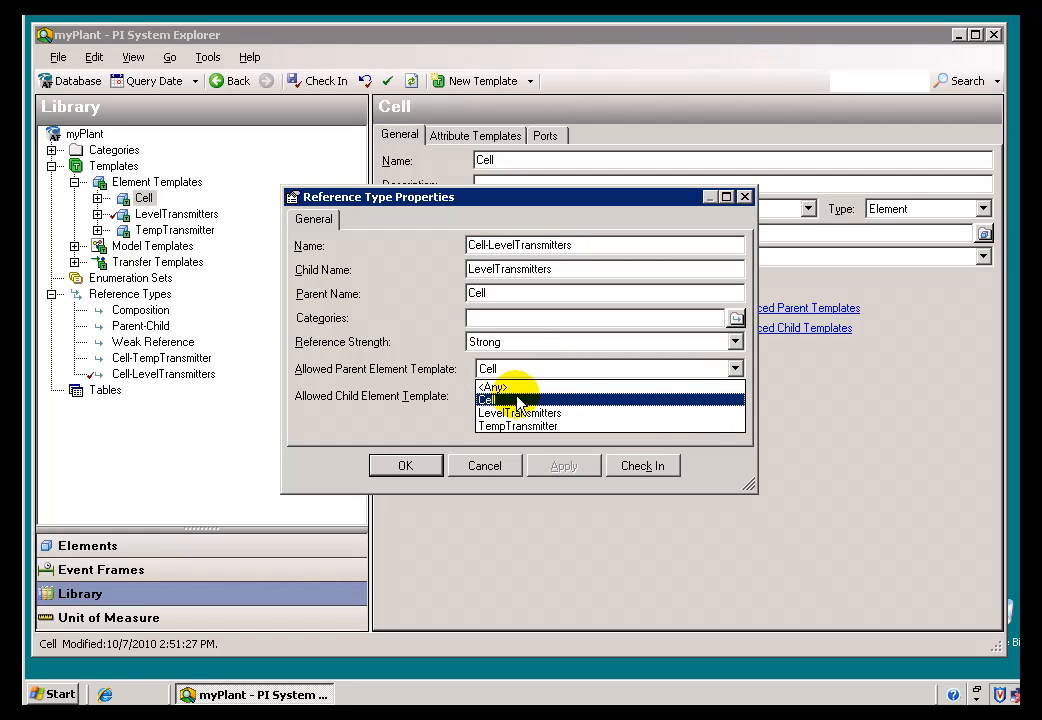
left_click(510, 400)
left_click(540, 400)
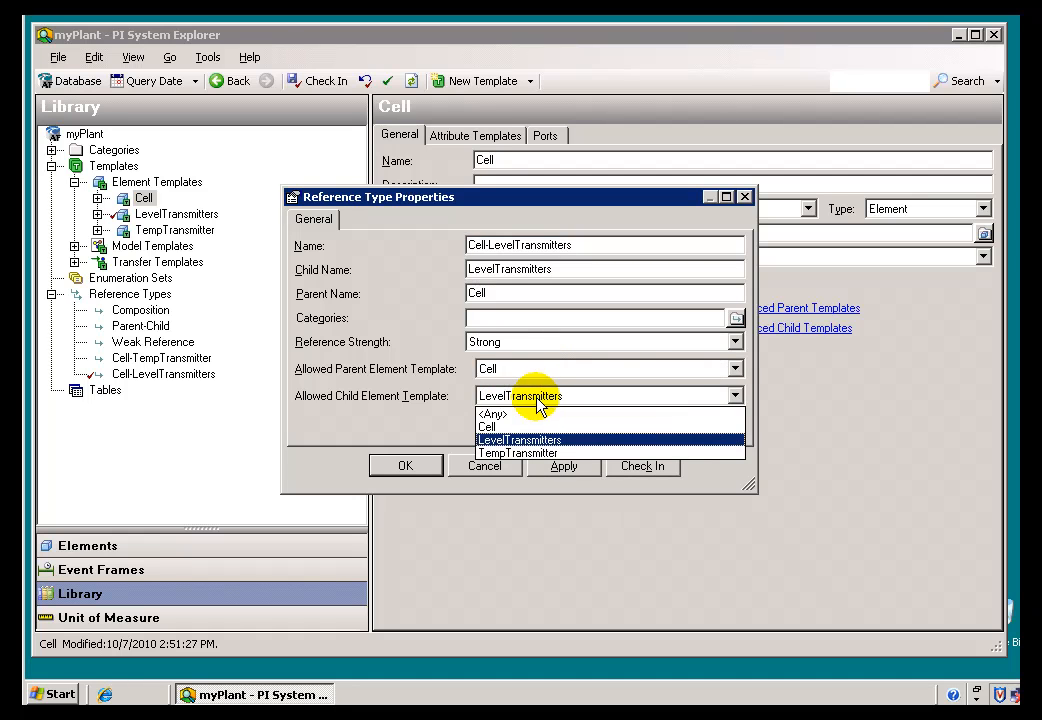
left_click(512, 440)
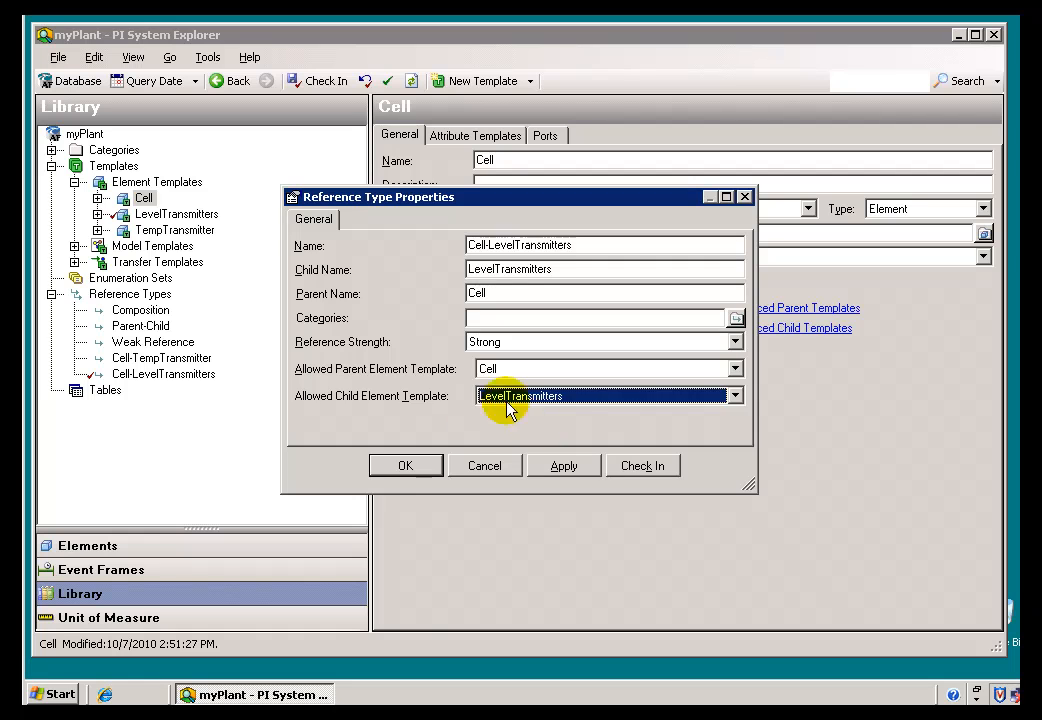
left_click(406, 466)
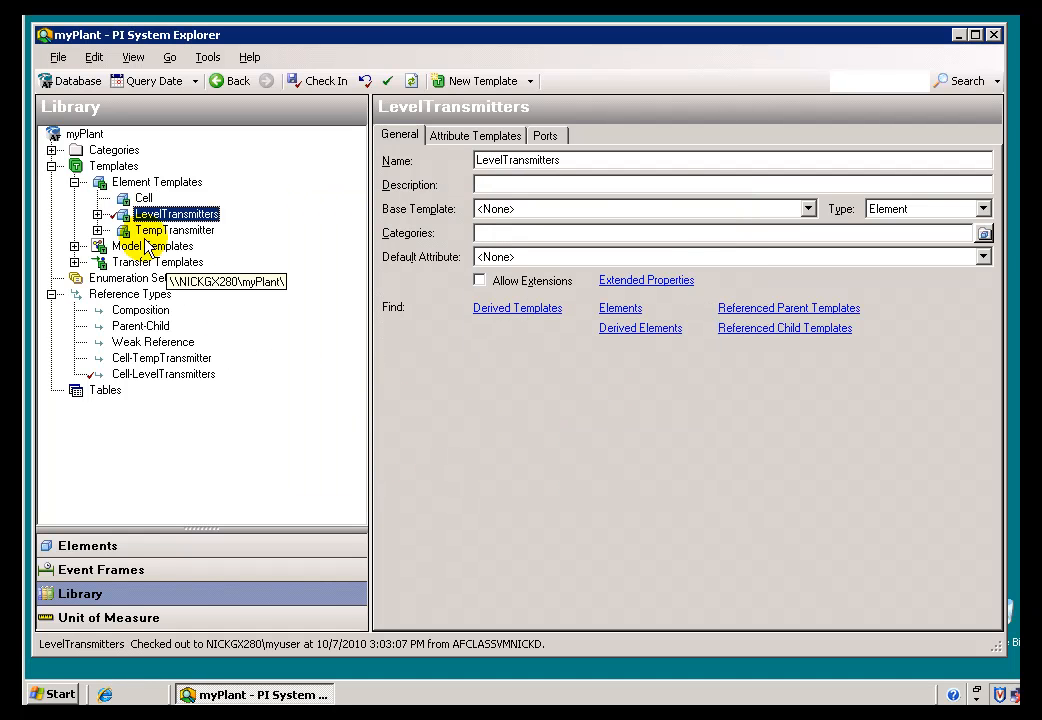
left_click(316, 80)
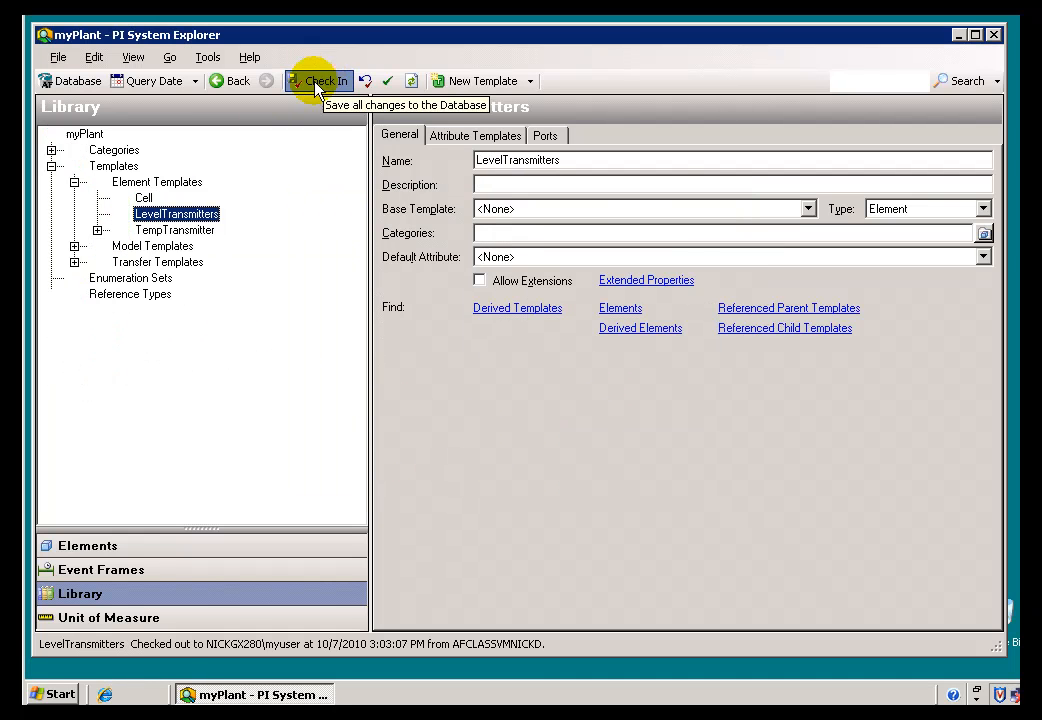
Step: Go to the elements, look over Cell1 and TempTransmitter1, and start adding a child element to Cell1
left_click(78, 547)
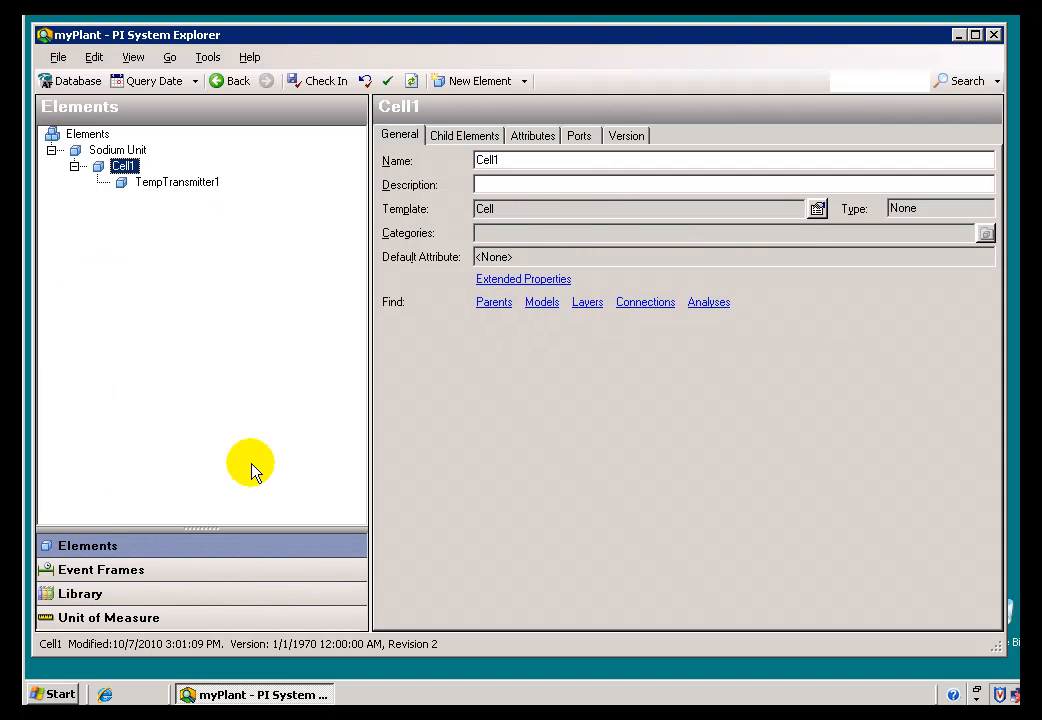
left_click(145, 185)
left_click(123, 170)
left_click(144, 186)
left_click(122, 172)
right_click(123, 172)
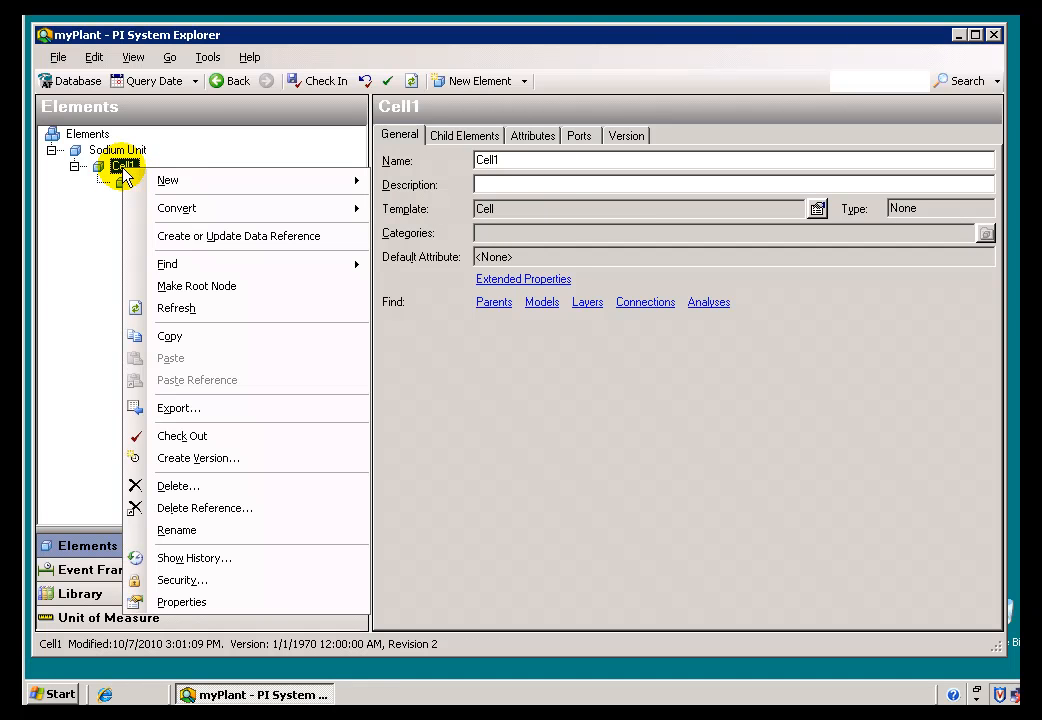
mouse_move(198, 184)
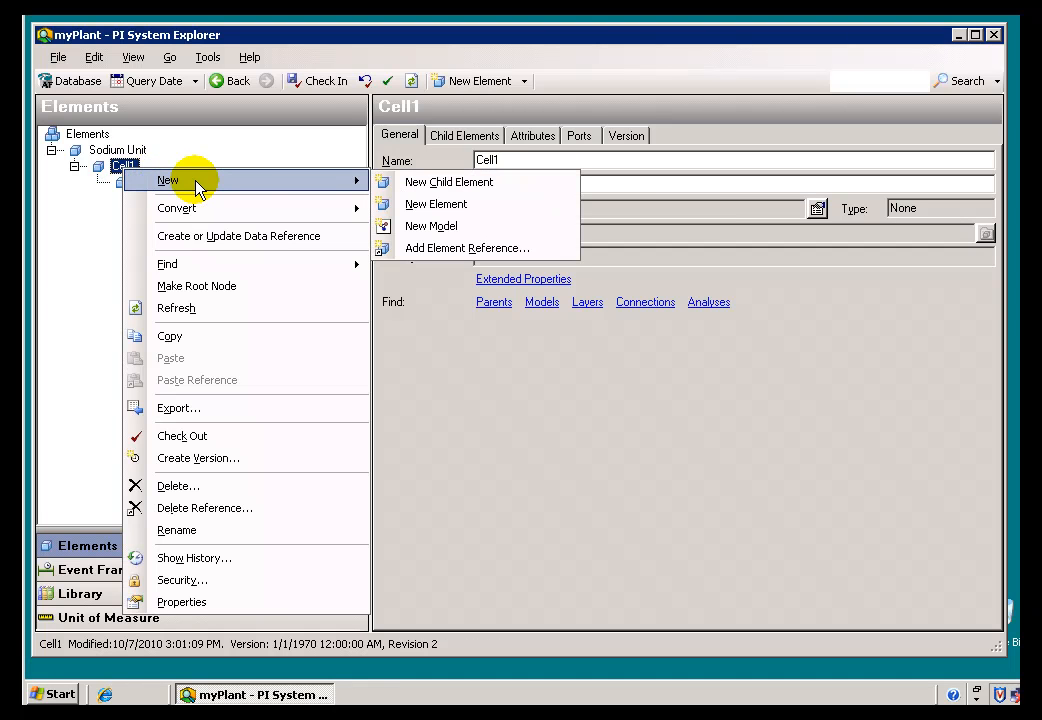
left_click(435, 185)
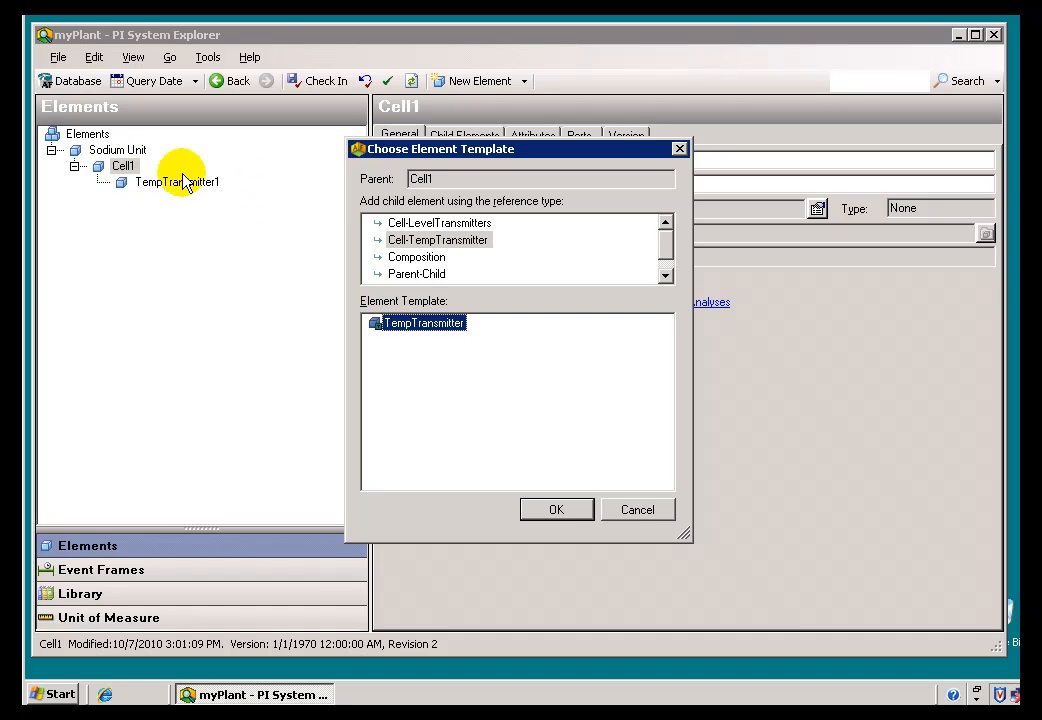
Step: Compare the element templates offered for Cell1 by the cell-specific, Composition, Parent-Child and Weak Reference reference types
left_click(409, 226)
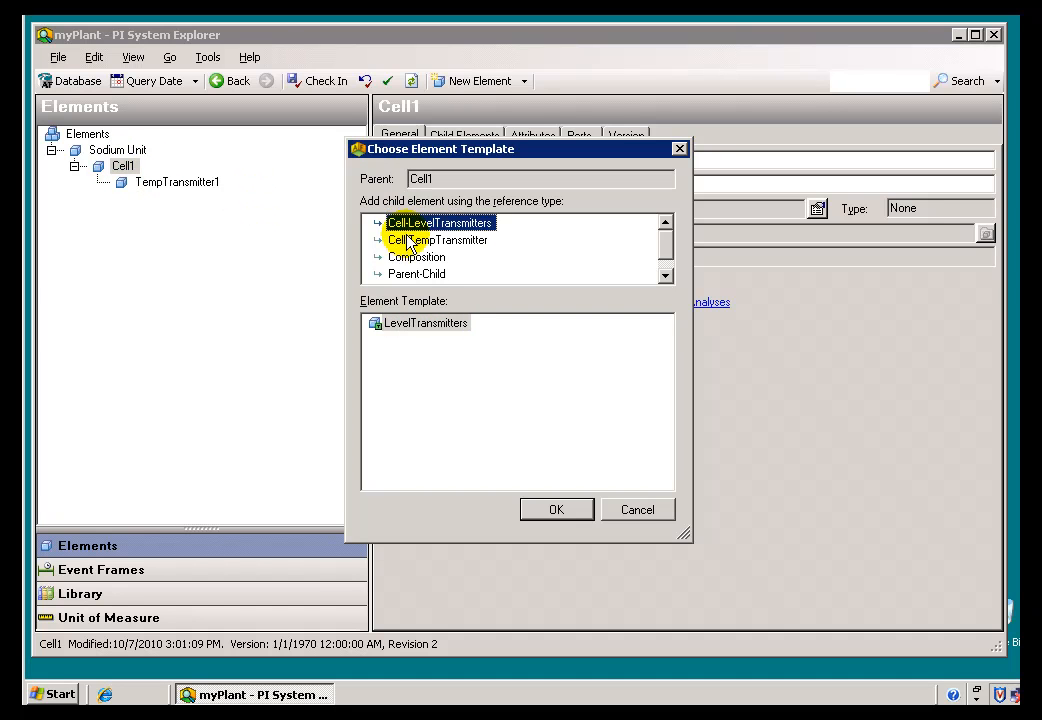
left_click(408, 243)
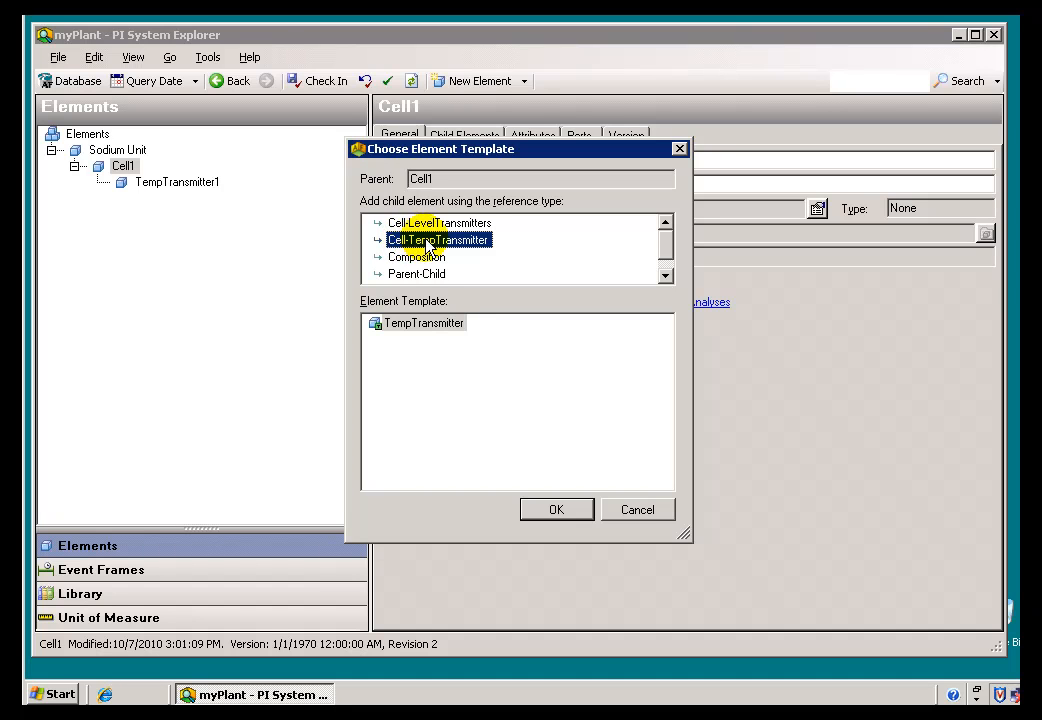
left_click(409, 224)
left_click(409, 240)
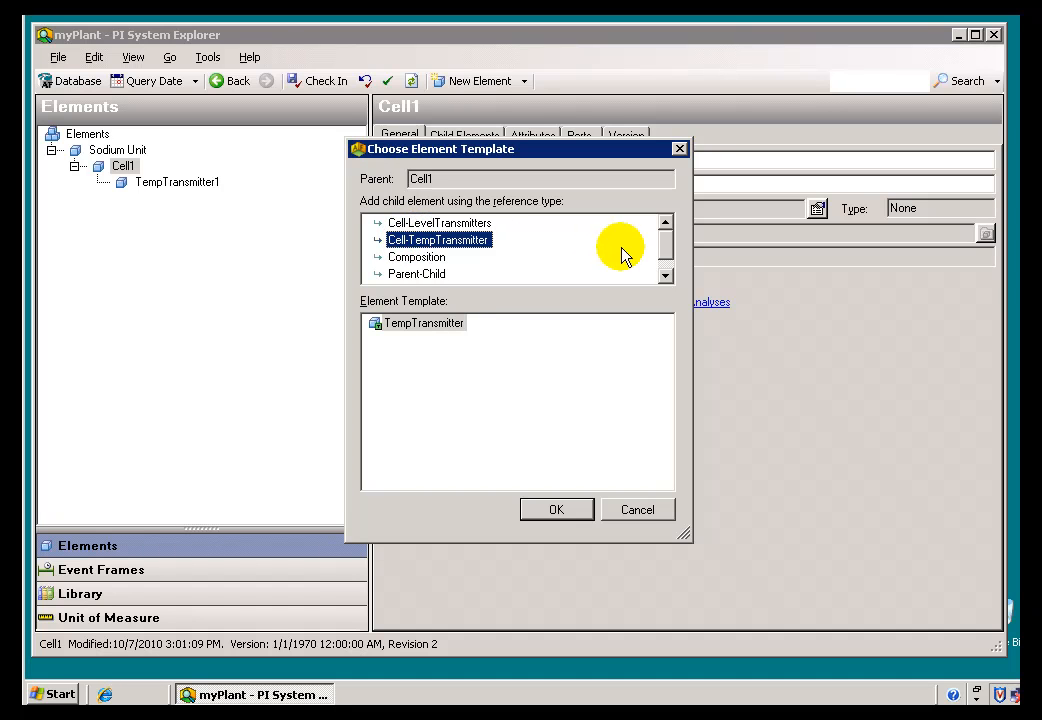
left_click_drag(666, 248, 667, 269)
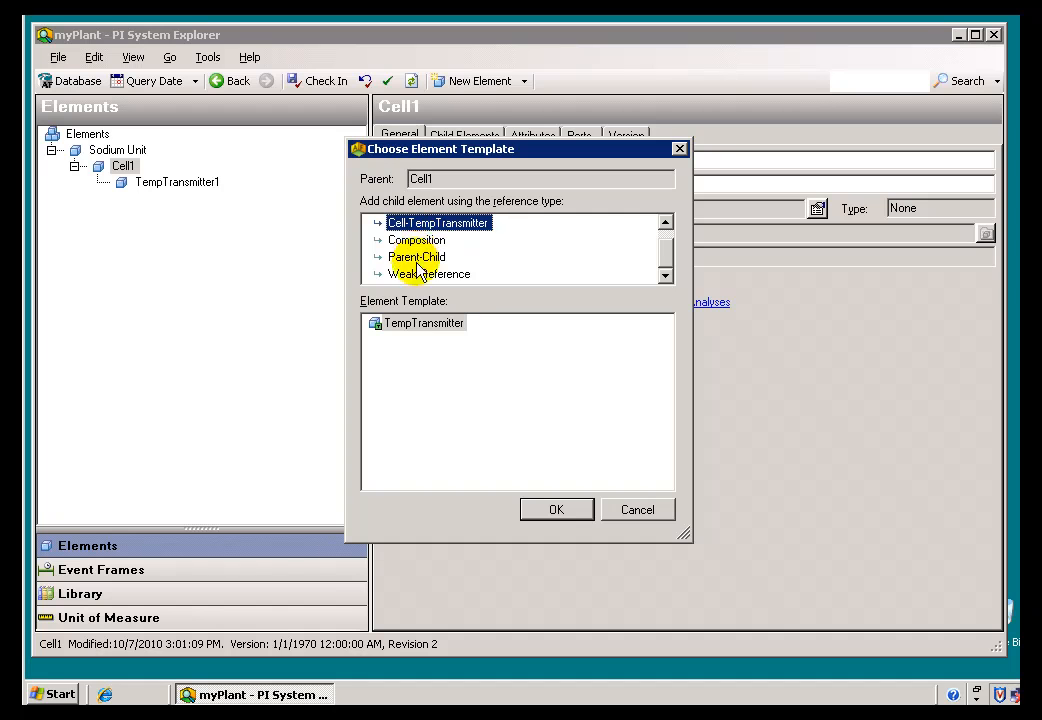
scroll(665, 260, "up", 1)
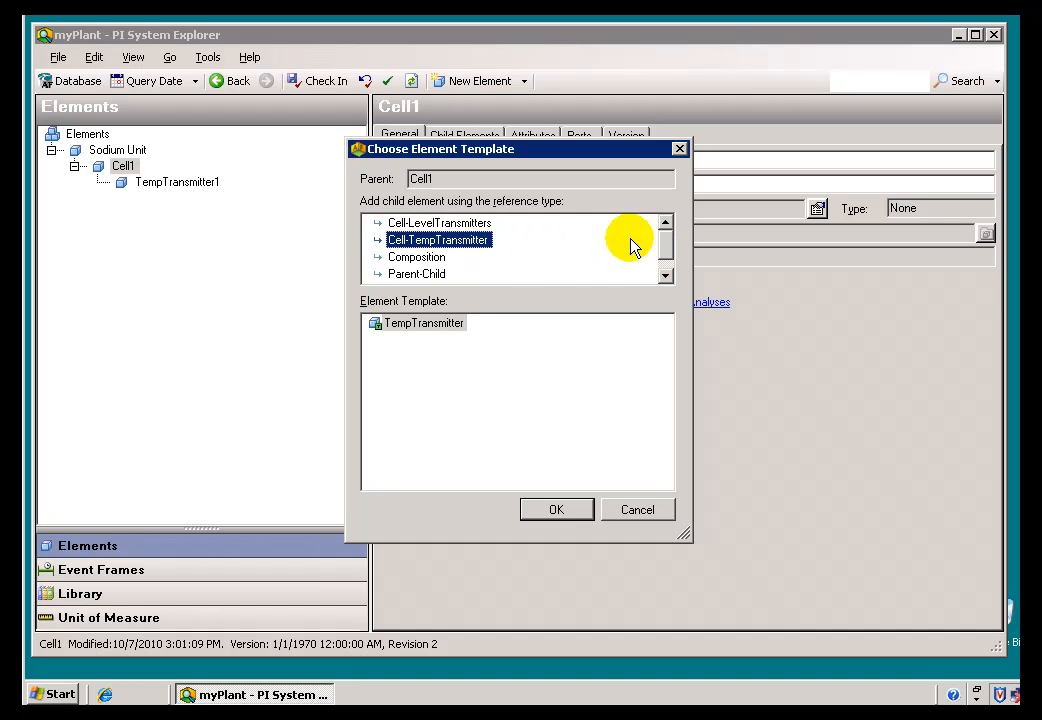
left_click(395, 224)
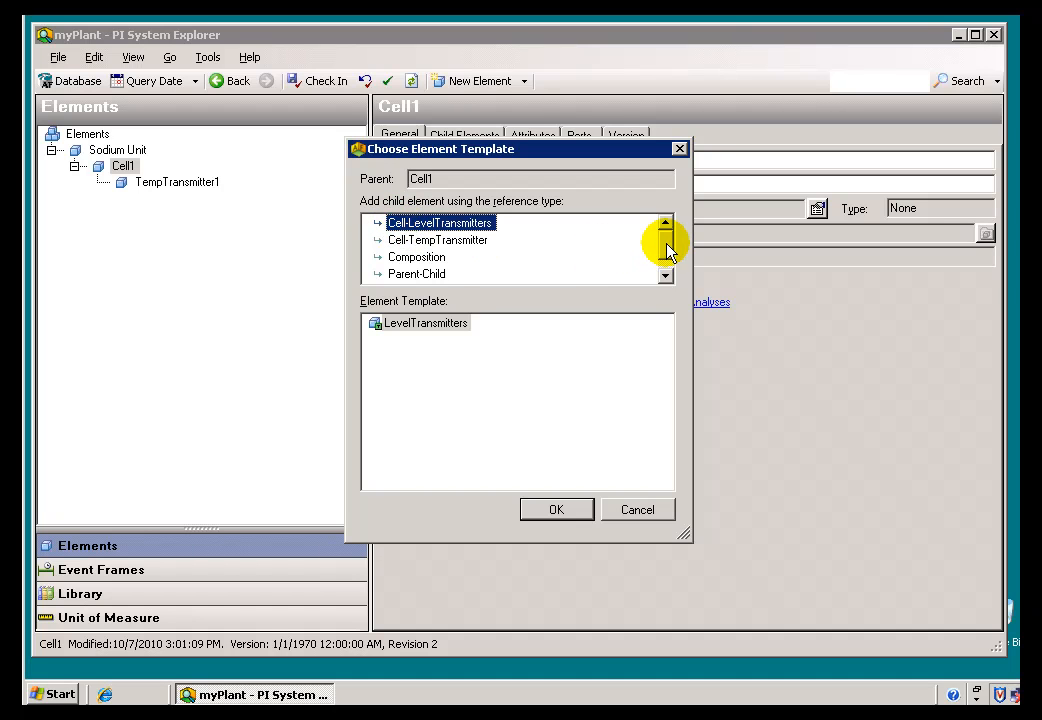
left_click_drag(667, 249, 667, 272)
left_click(432, 243)
left_click(420, 258)
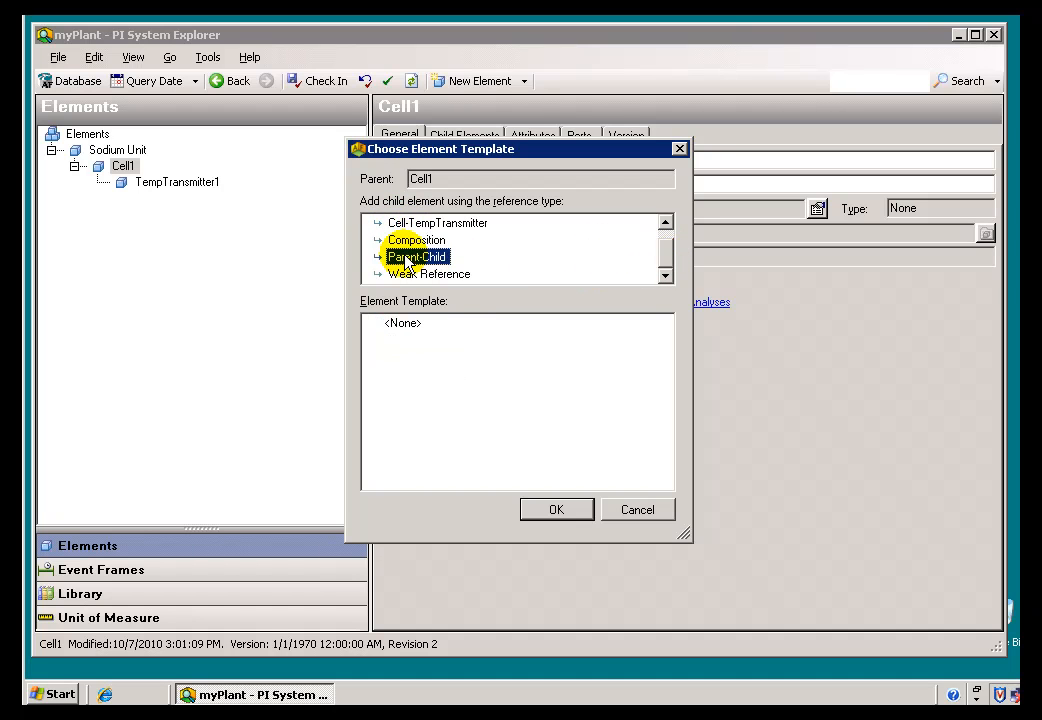
left_click(399, 277)
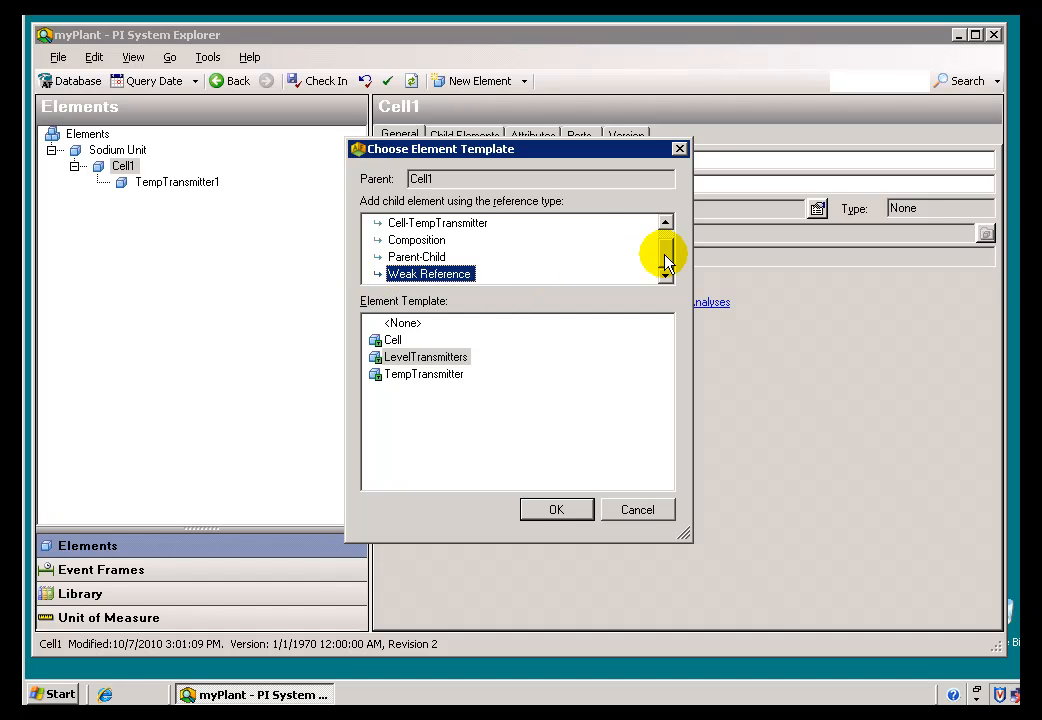
Step: Add a child element to Cell1 from the LevelTransmitters template using the Cell-LevelTransmitters reference type, and check it in
left_click_drag(665, 260, 665, 225)
left_click(408, 225)
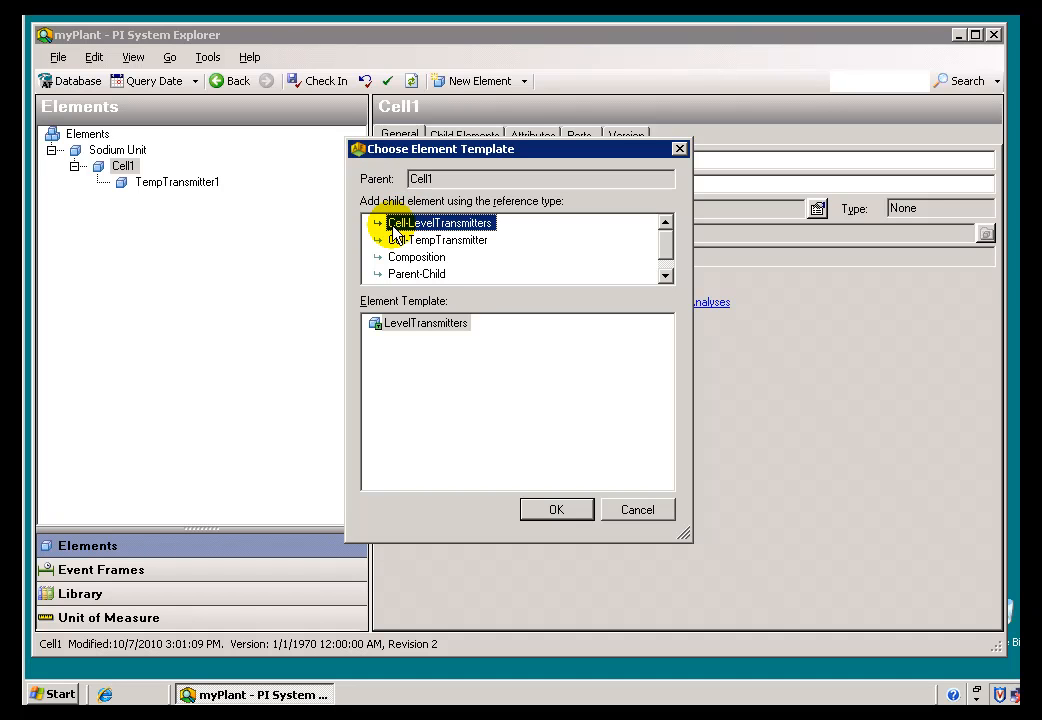
left_click(410, 325)
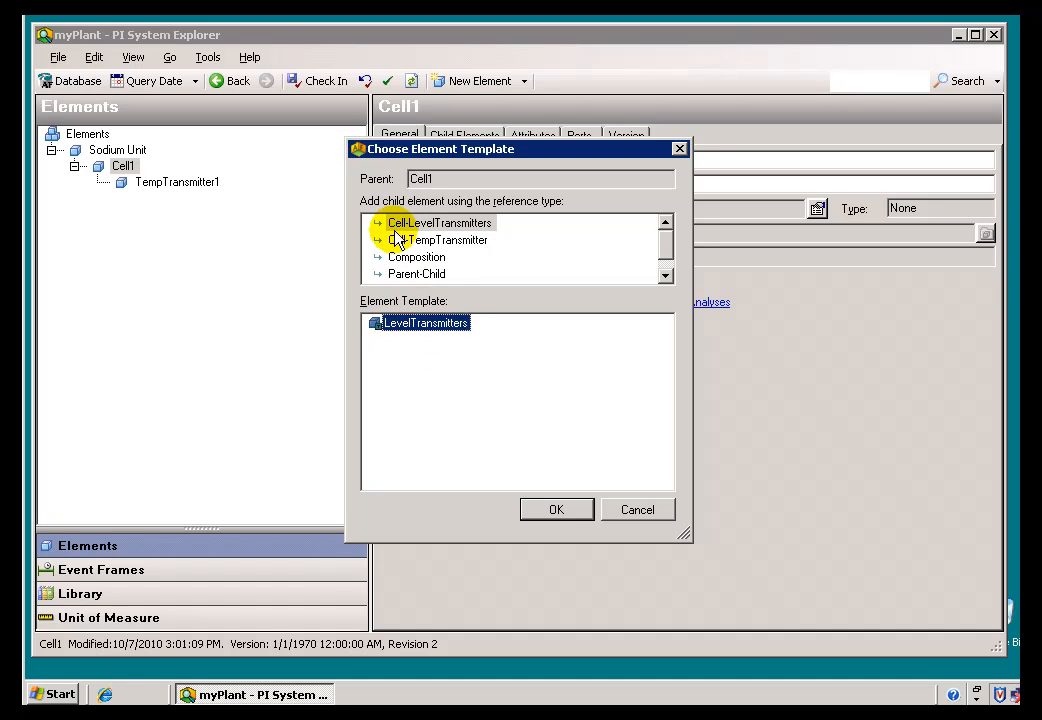
left_click(550, 508)
left_click(576, 160)
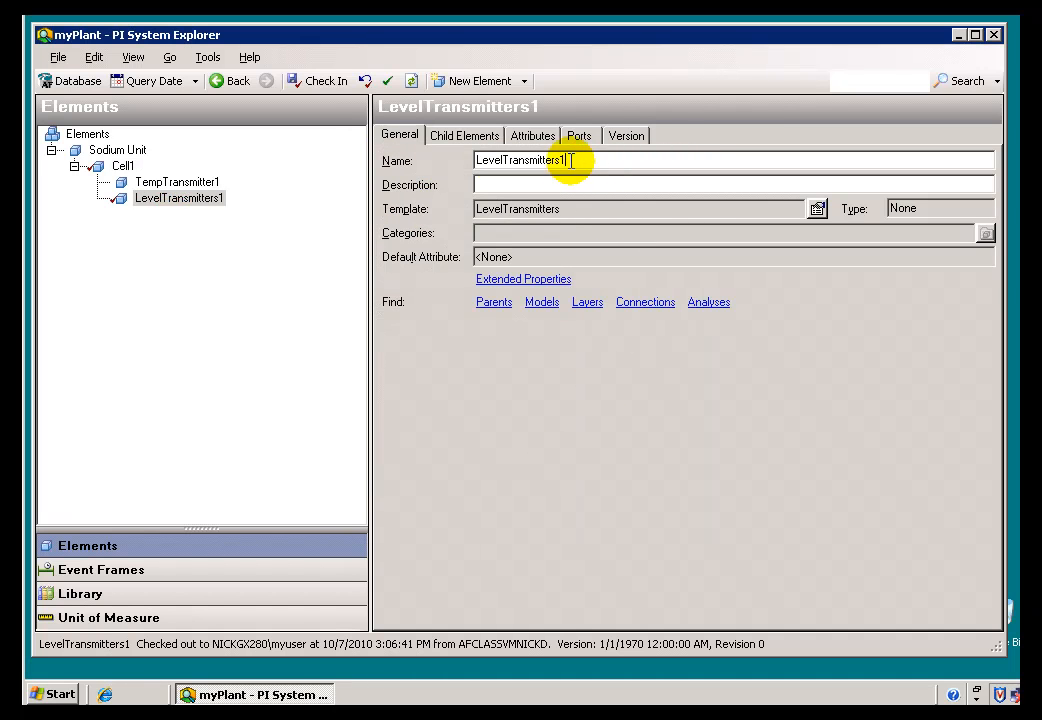
left_click(326, 82)
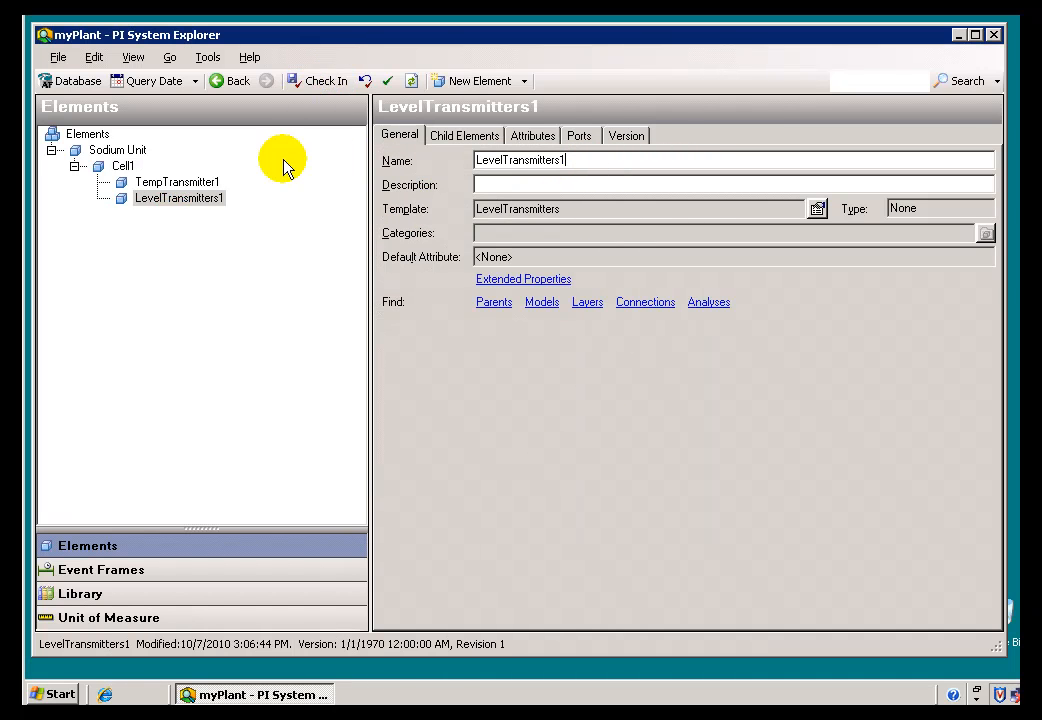
Step: Review Cell1 and its two transmitter elements, and duplicate Cell1 with its child elements under Sodium Unit
left_click(121, 166)
left_click(177, 182)
left_click(178, 198)
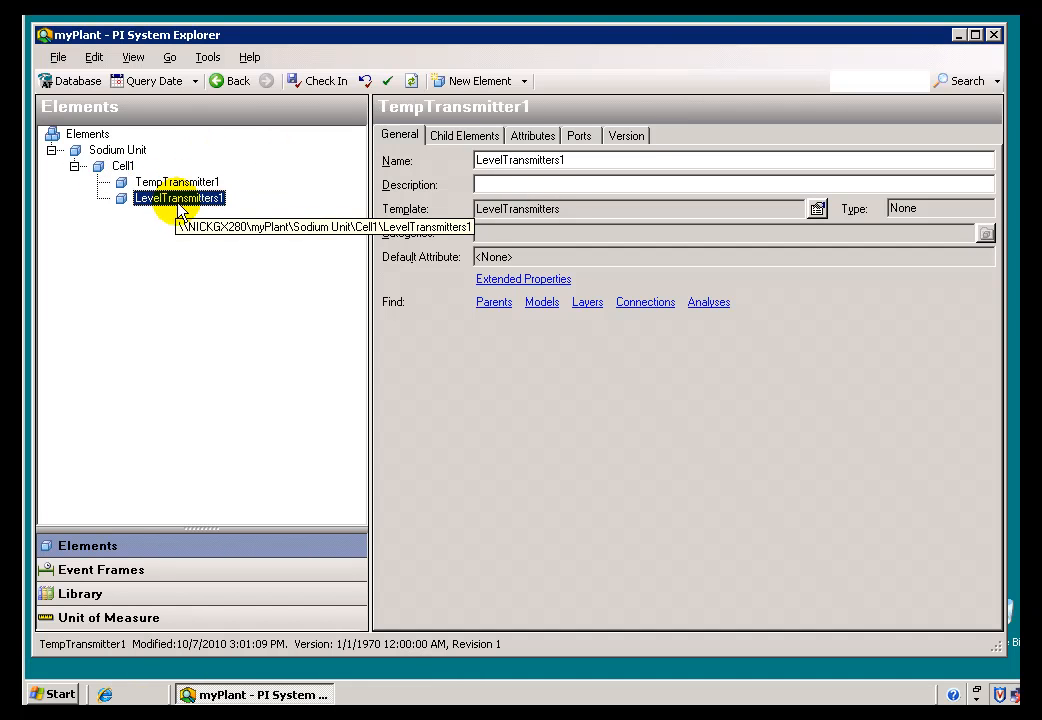
left_click(176, 183)
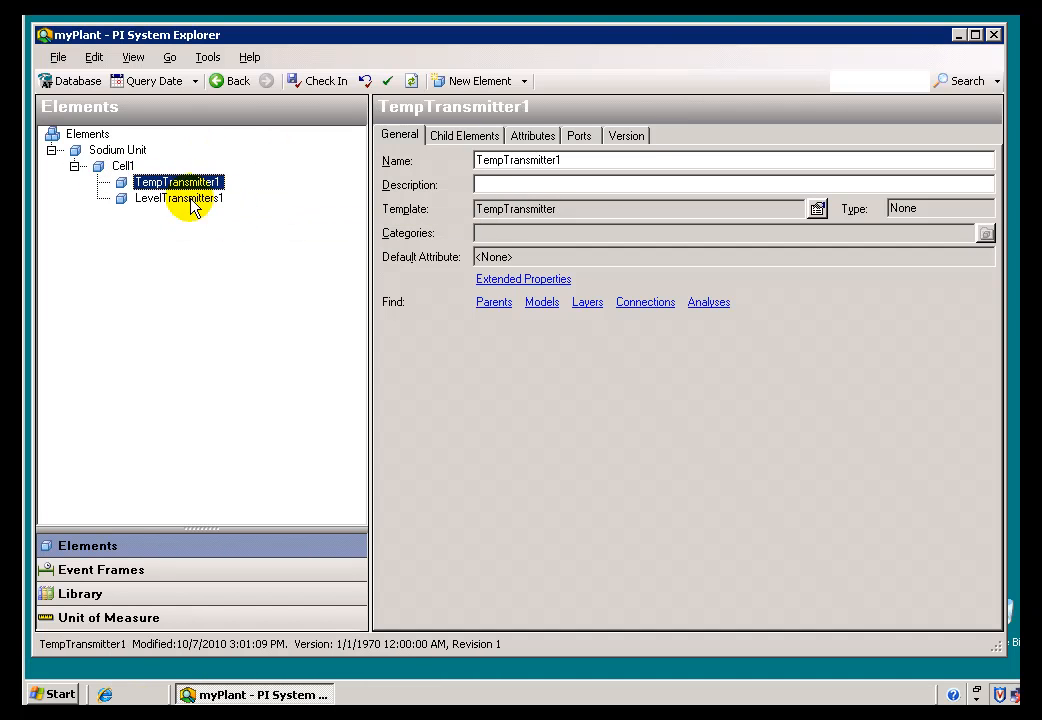
left_click(127, 167)
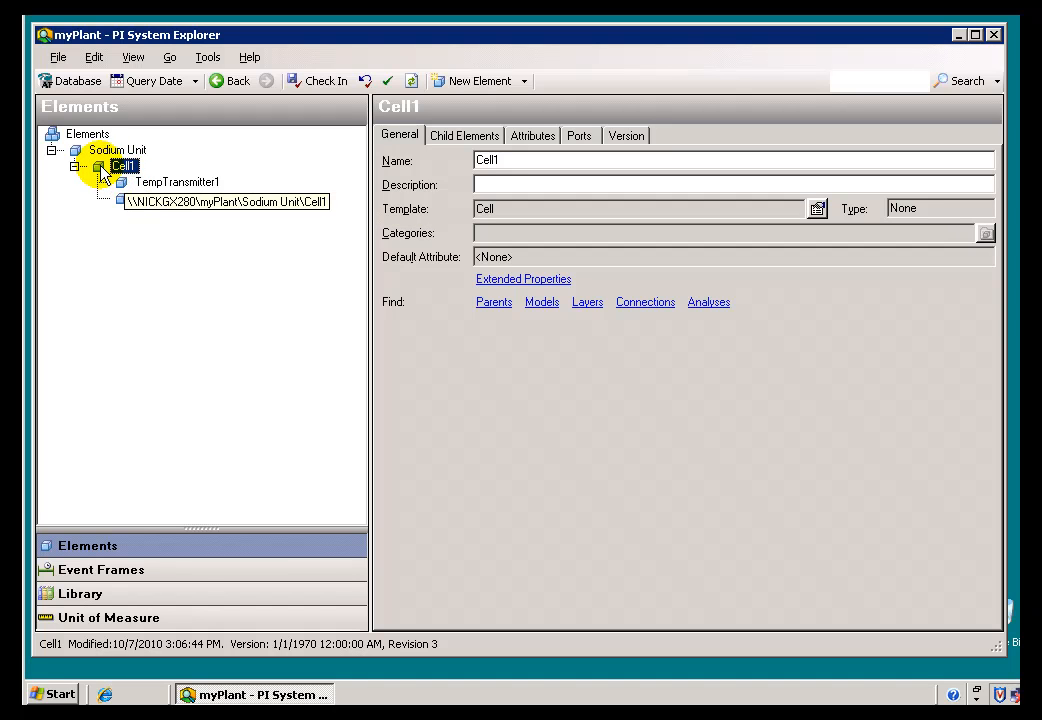
left_click_drag(116, 163, 103, 157)
left_click(74, 215)
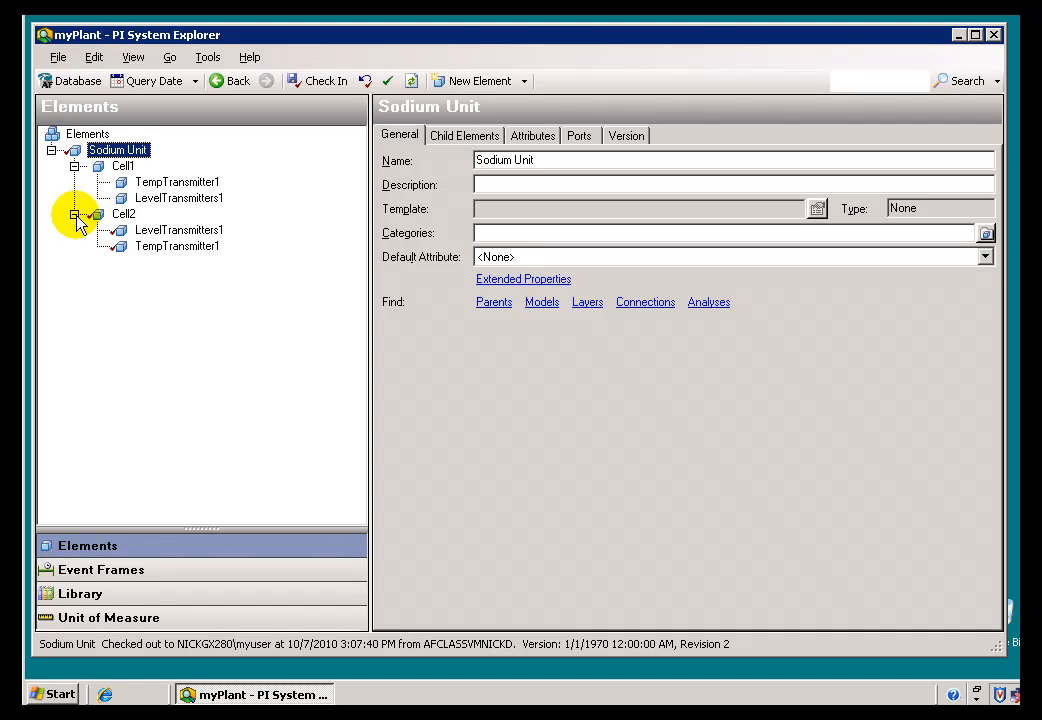
Step: Rename the level and temperature transmitter elements under Cell2 to LevelTransmitters2 and TempTransmitter2
left_click(118, 230)
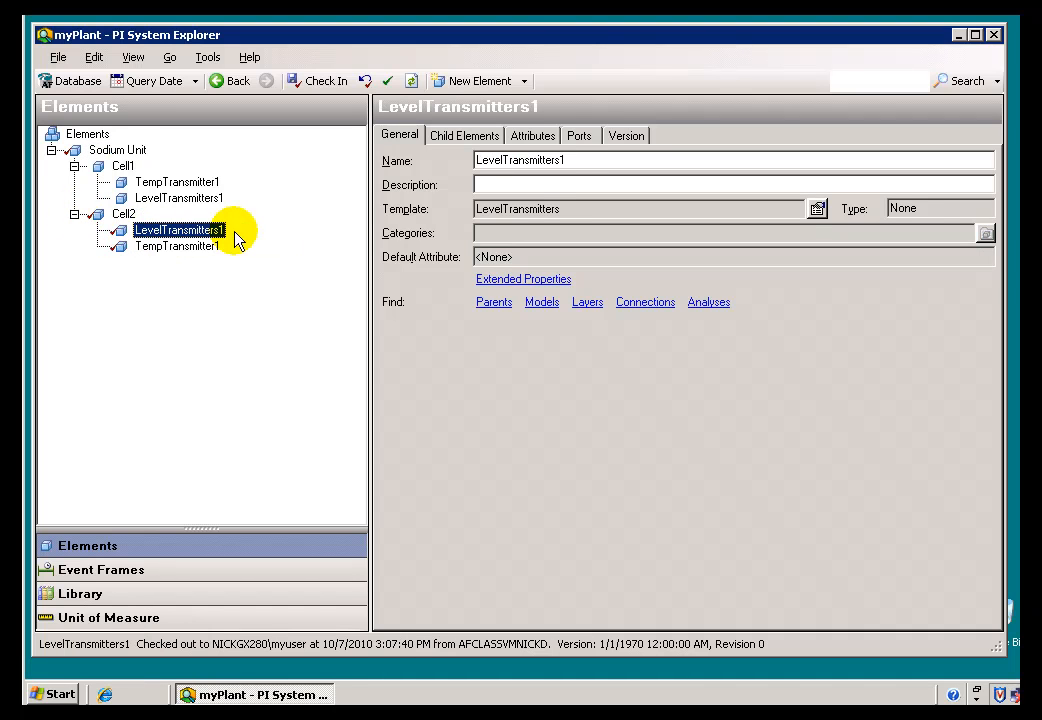
left_click(570, 161)
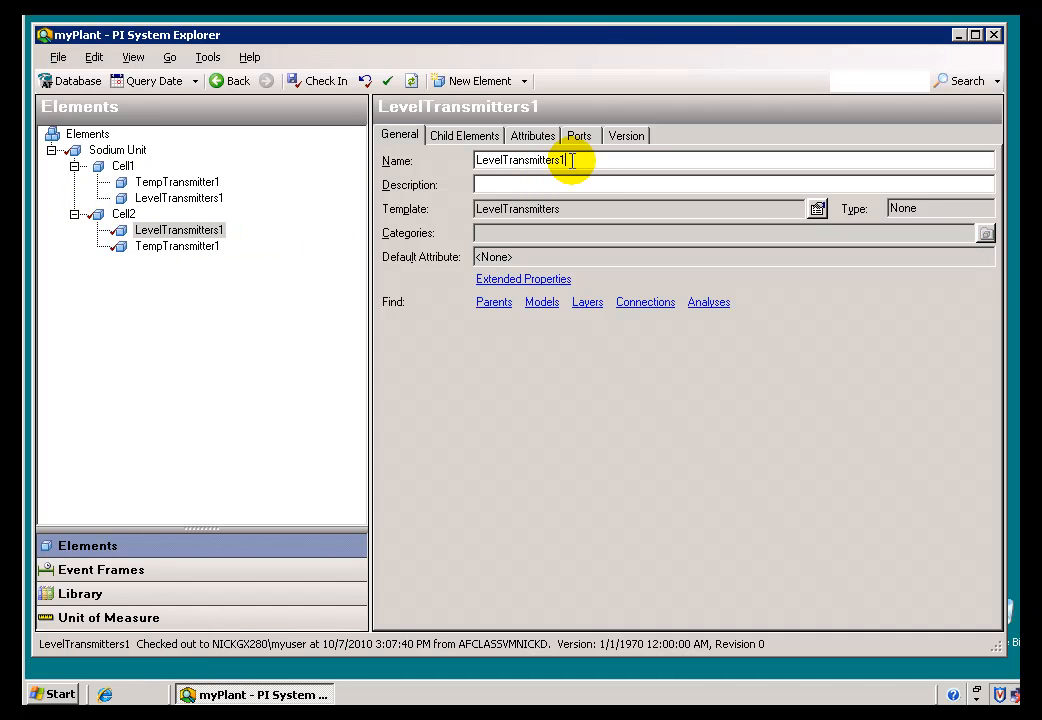
key("BackSpace")
type("2")
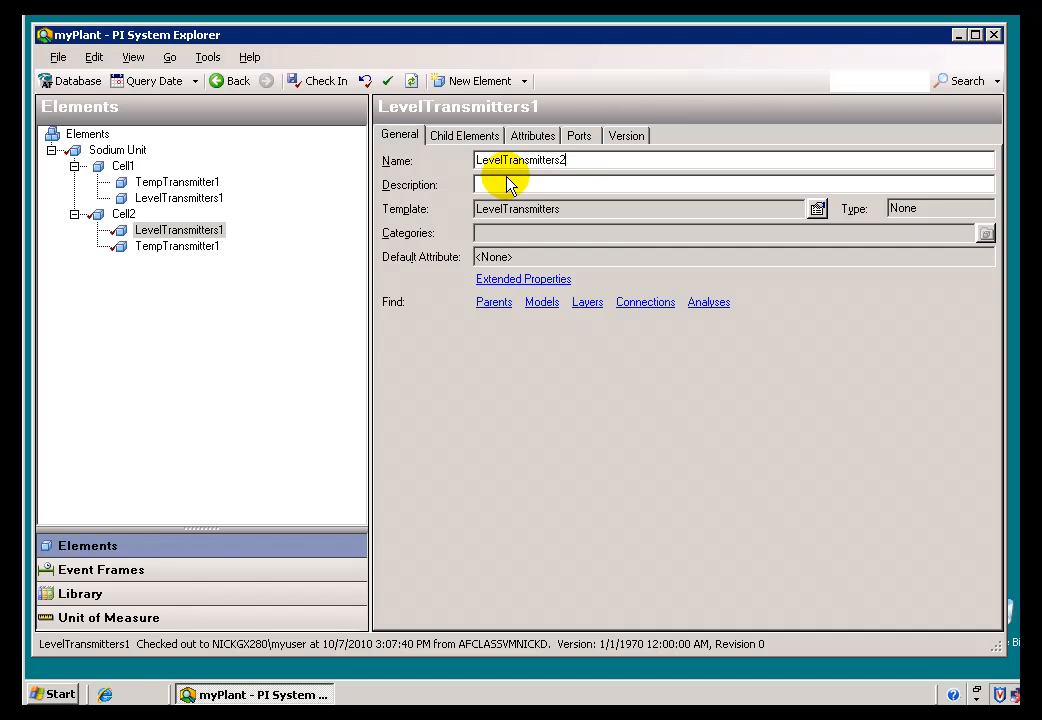
left_click(192, 246)
left_click(594, 160)
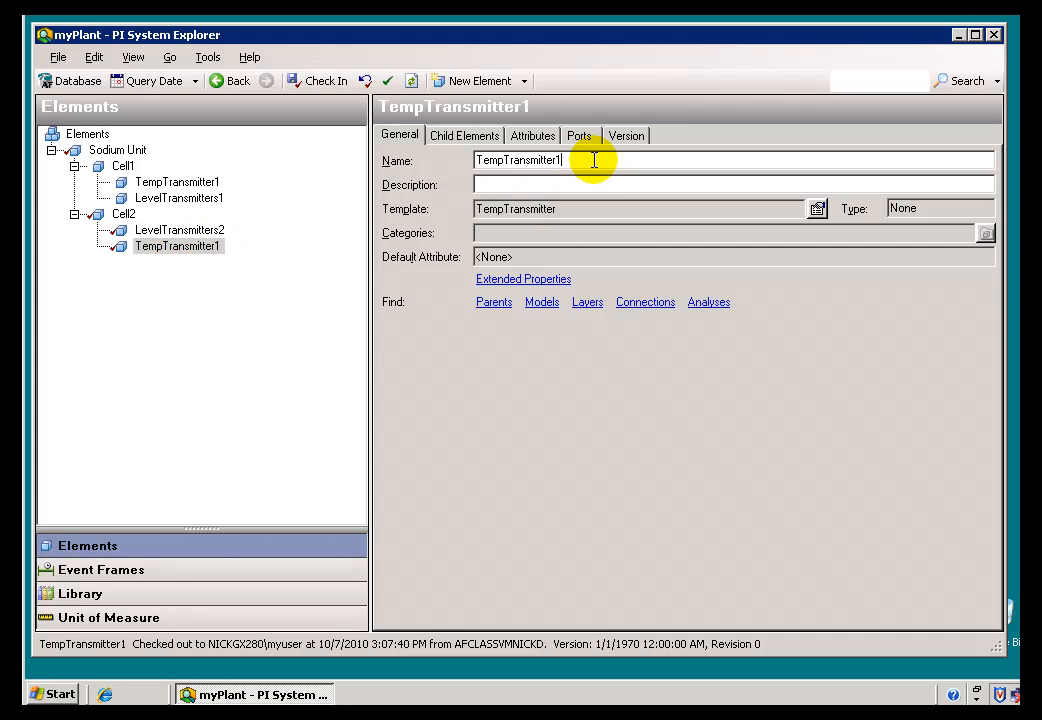
key("BackSpace")
type("2")
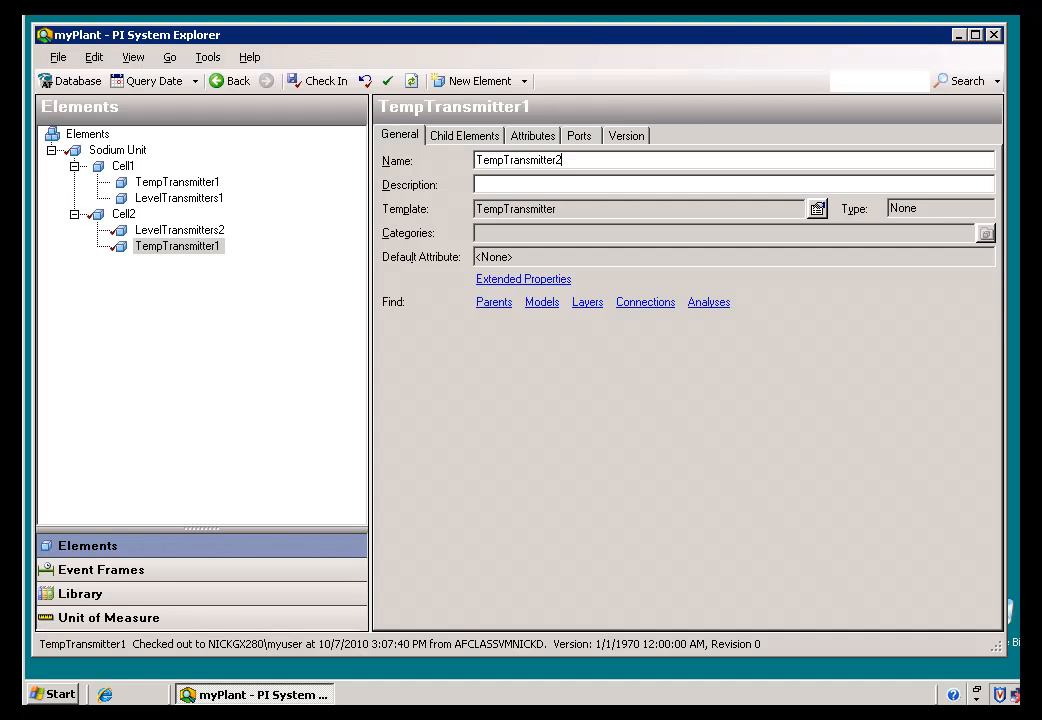
Step: Check in the Cell2 changes and duplicate Cell2 with its child elements under Sodium Unit
left_click(112, 214)
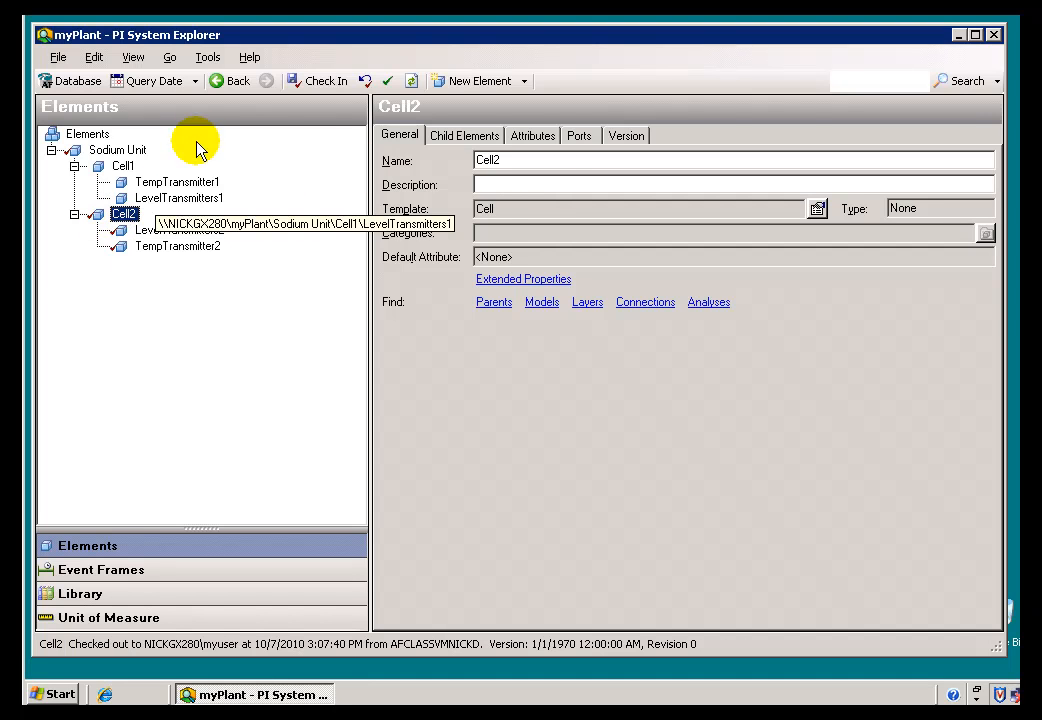
left_click(312, 84)
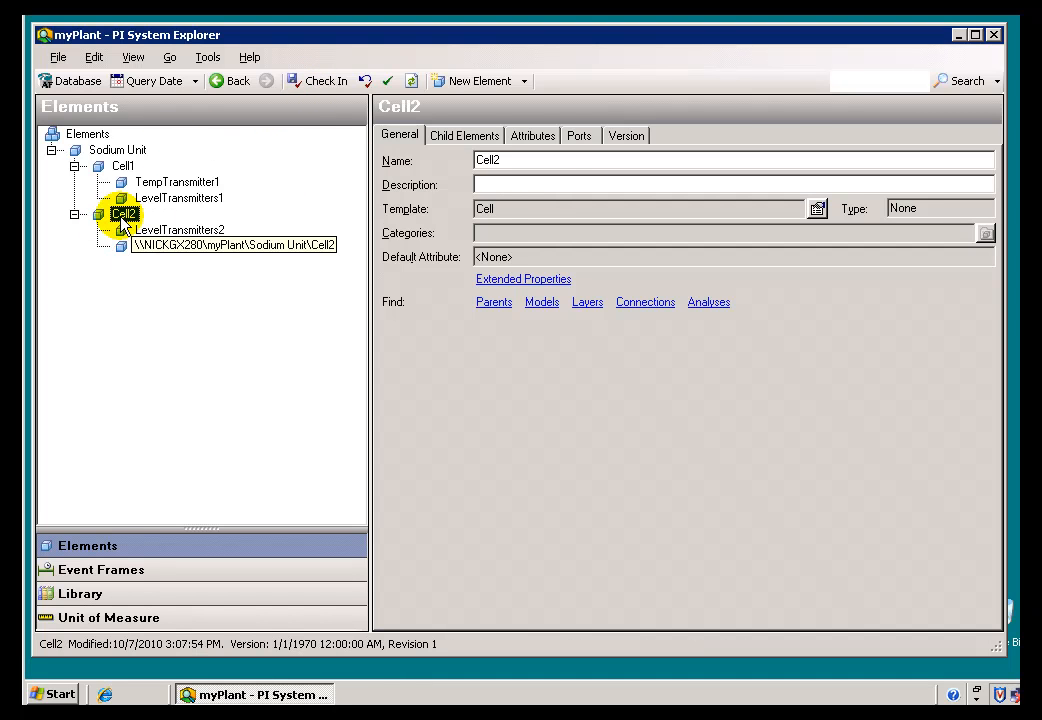
left_click_drag(118, 216, 117, 152)
left_click(120, 262)
left_click(74, 262)
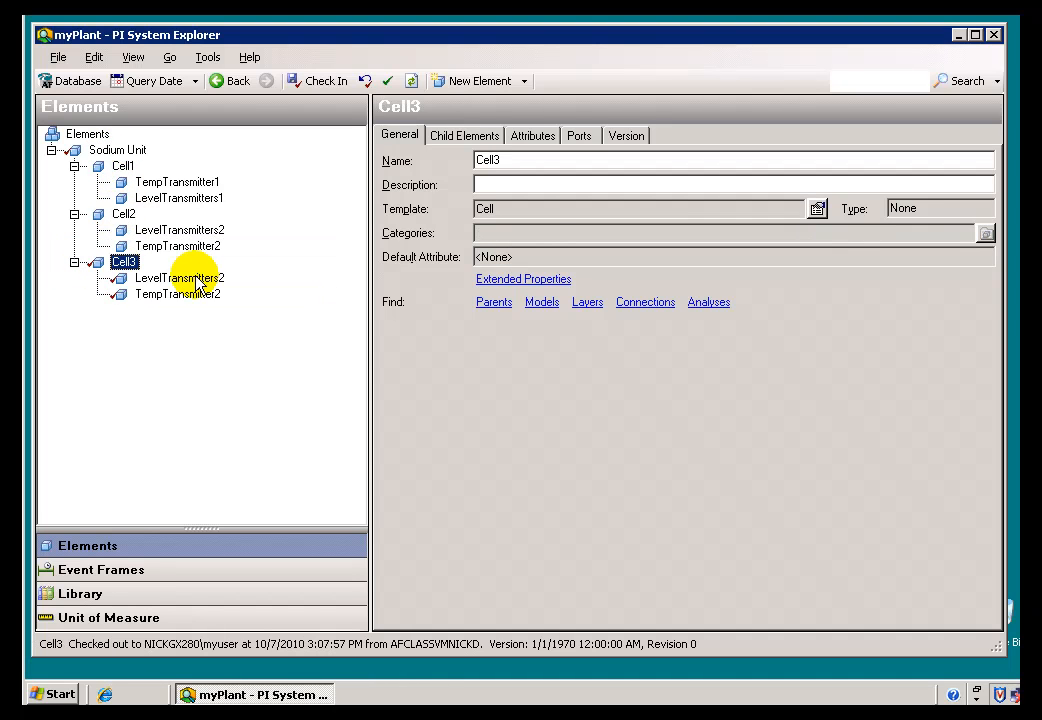
Step: Rename the level and temperature transmitter elements under Cell3 to LevelTransmitters3 and TempTransmitter3, and check in the changes
left_click(197, 280)
left_click(562, 162)
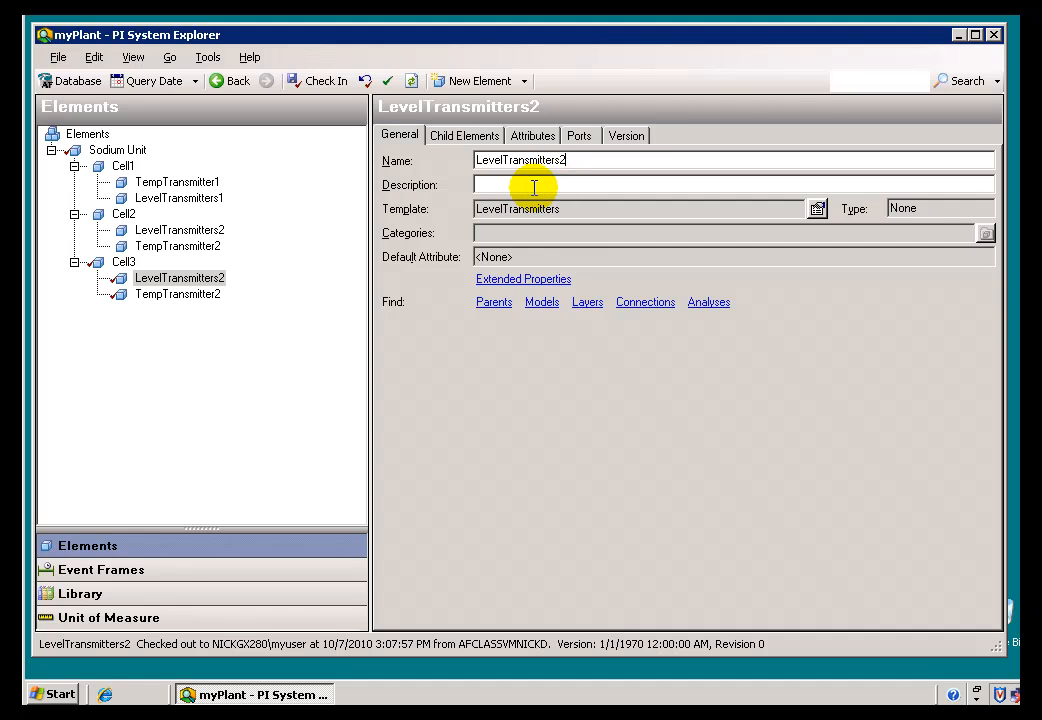
key("BackSpace")
type("3")
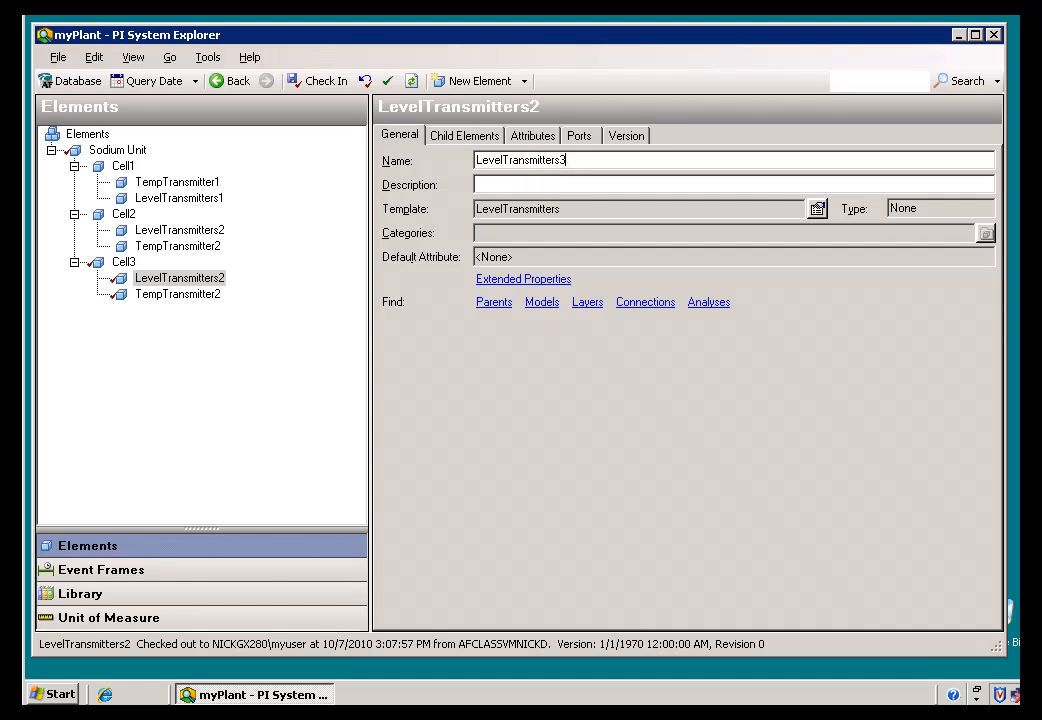
left_click(186, 295)
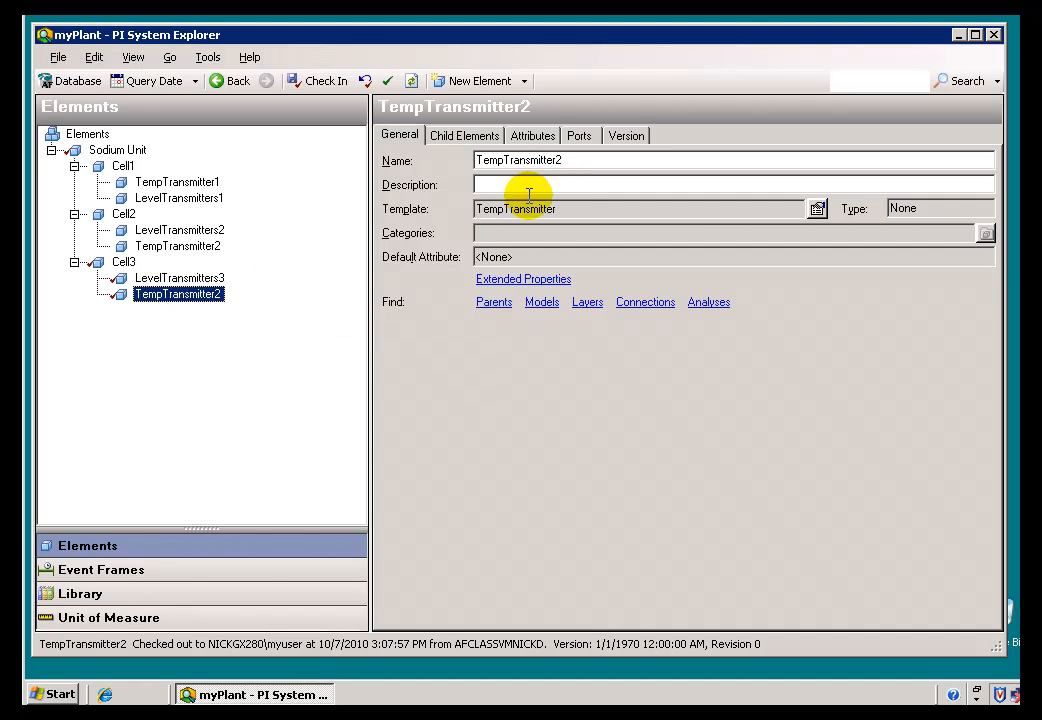
left_click(577, 161)
key("BackSpace")
type("3")
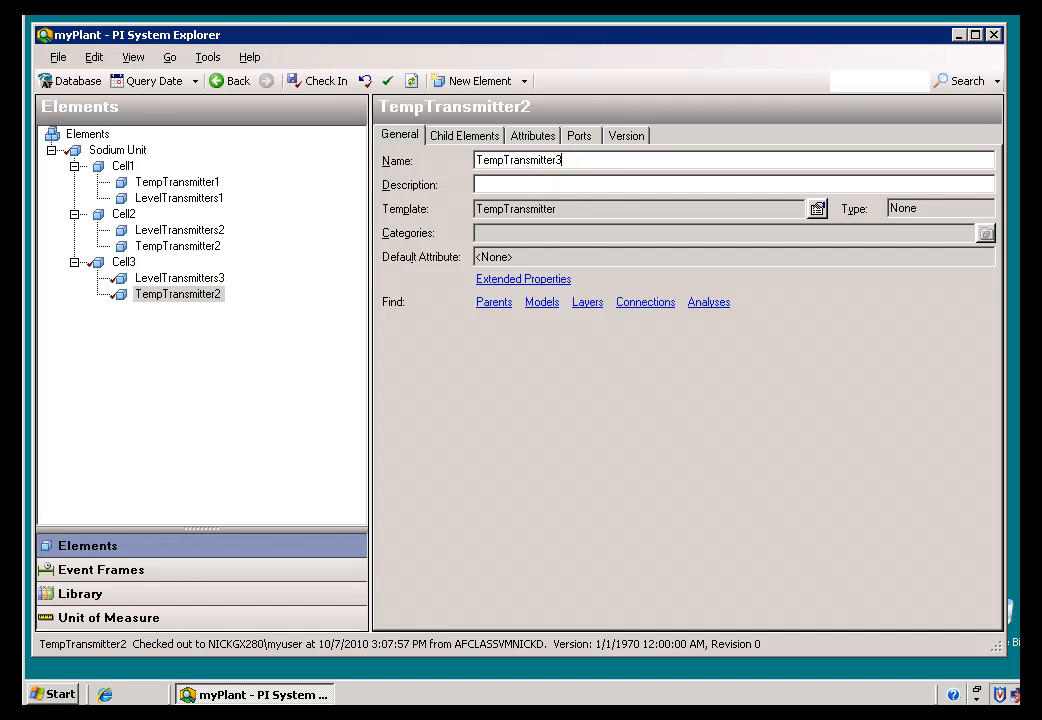
left_click(321, 80)
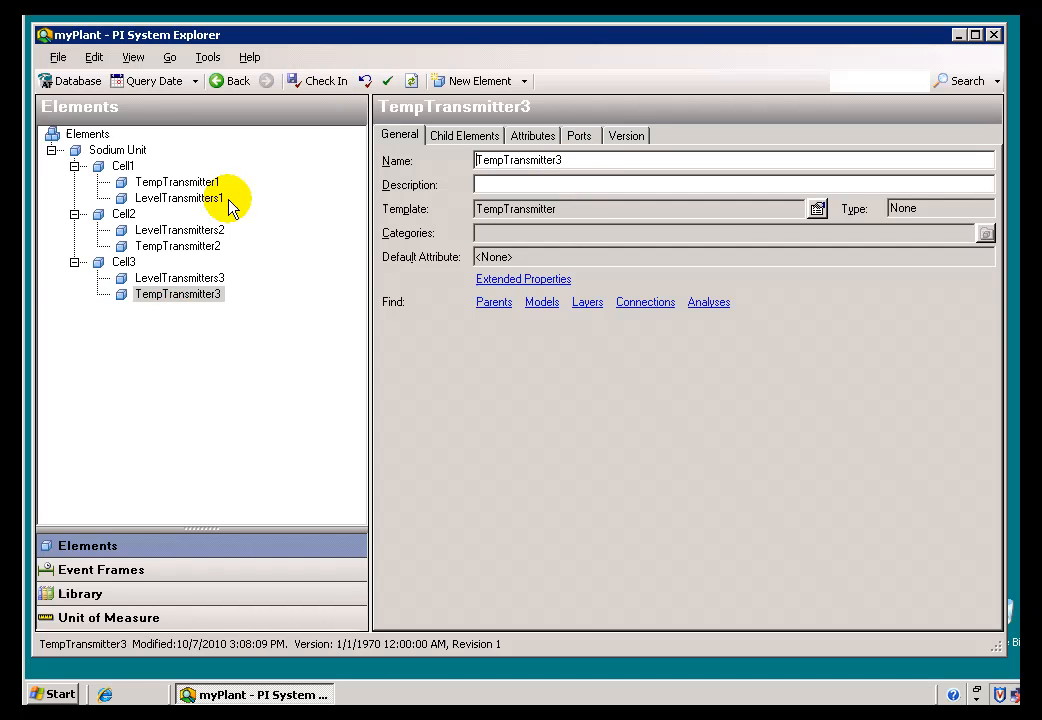